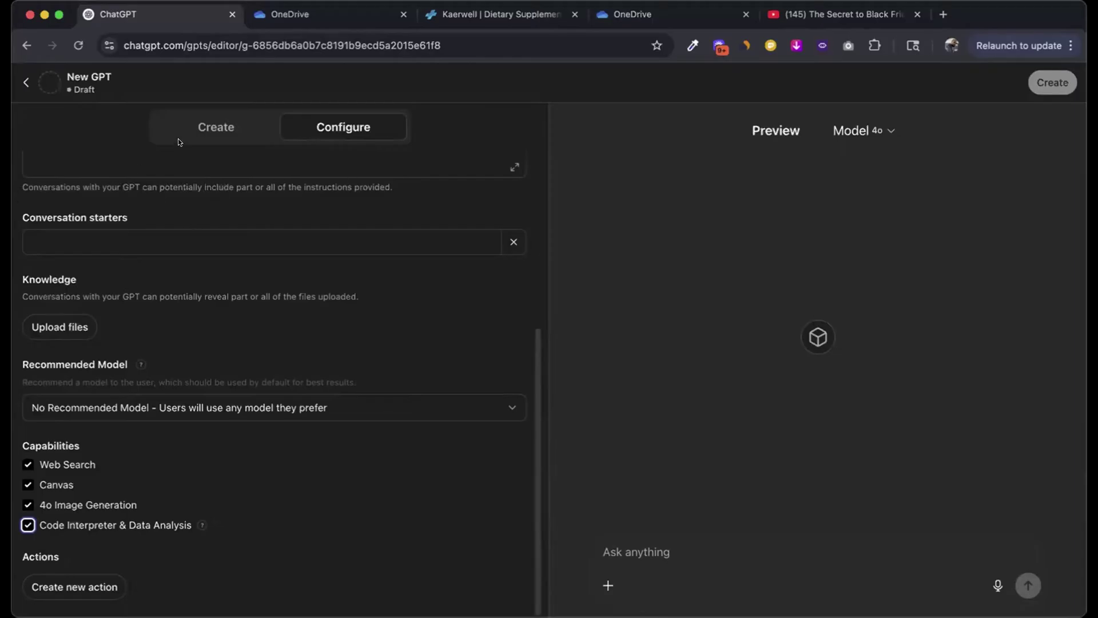
Tell the GPT builder to make a meal planner that provides meal plans for every diet type and includes macros and a grocery list.
{"action": "left_click", "coordinate": [201, 129]}
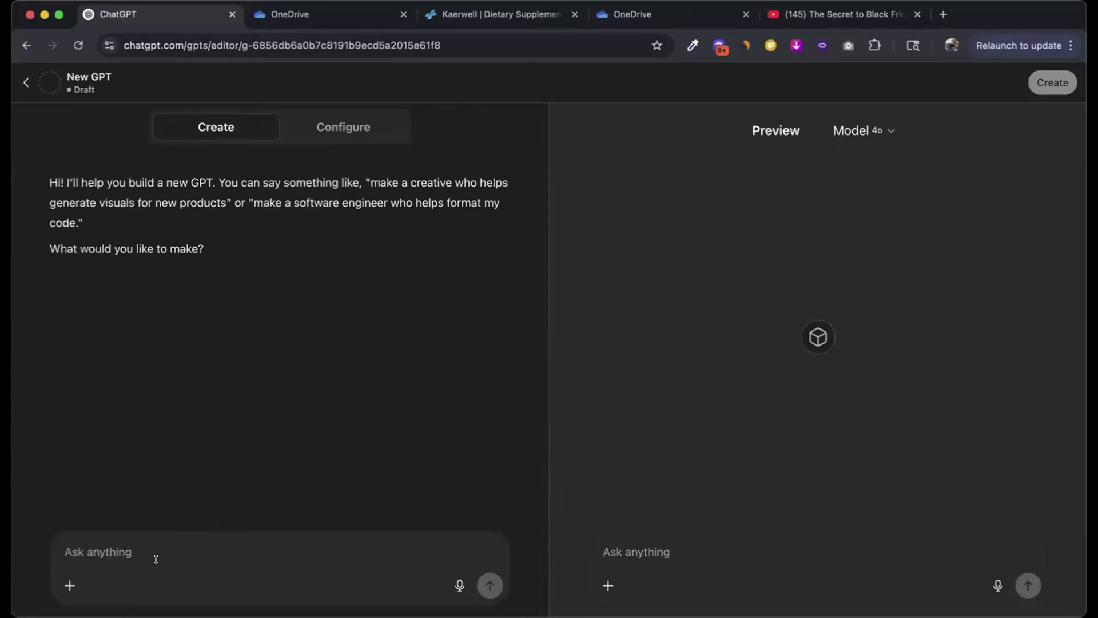
{"action": "type", "text": "i wou"}
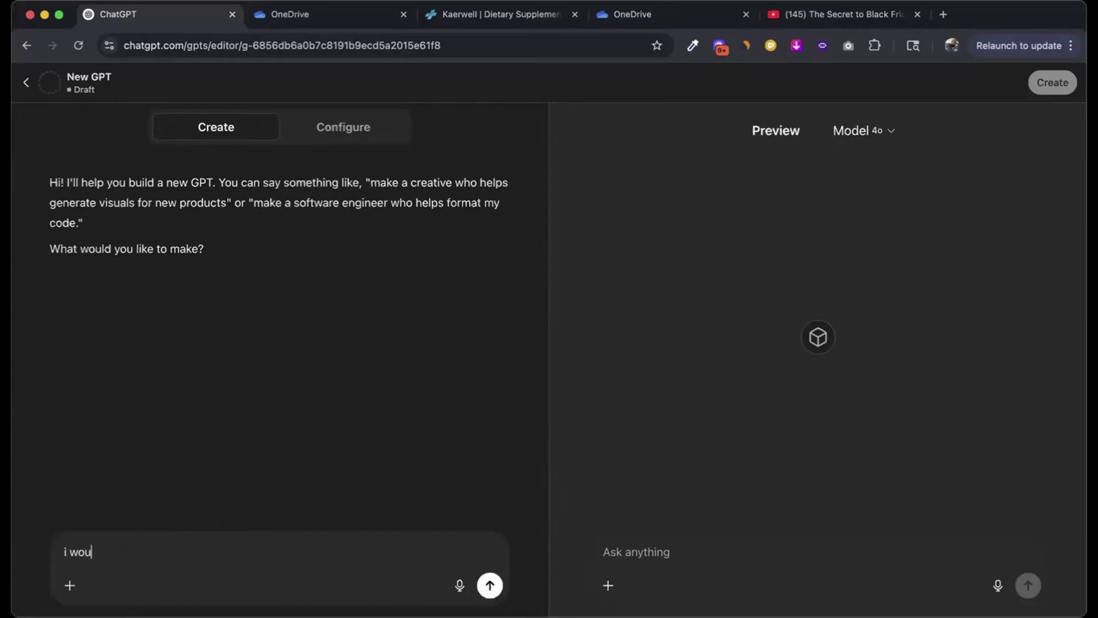
{"action": "type", "text": "ld like to build a meal planner thaty"}
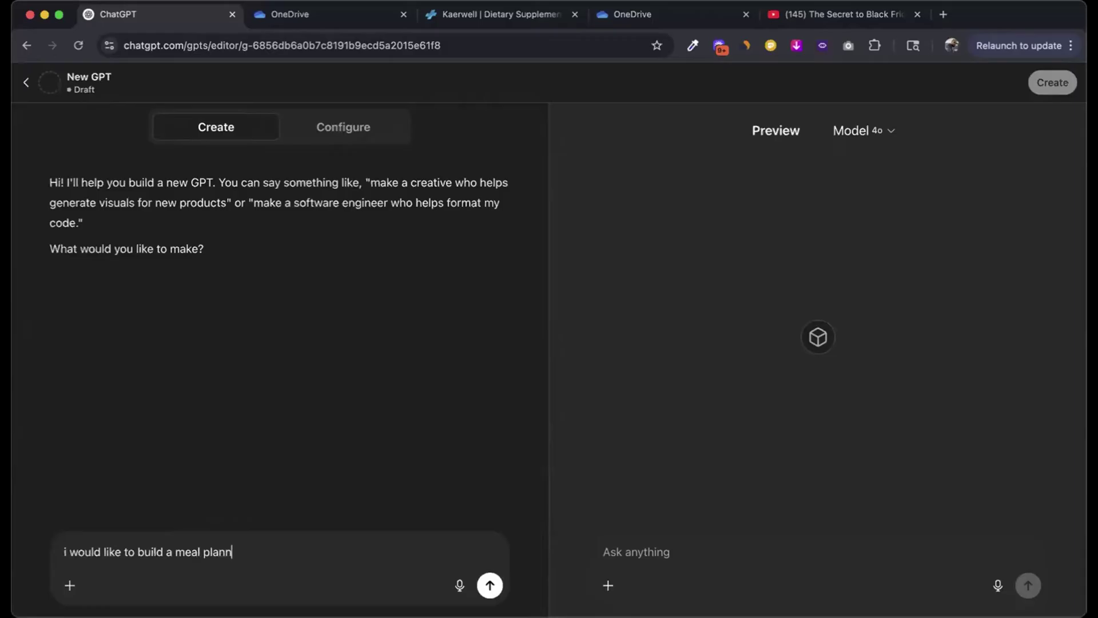
{"action": "key", "text": "BackSpace"}
{"action": "key", "text": "BackSpace"}
{"action": "type", "text": "provides  meal"}
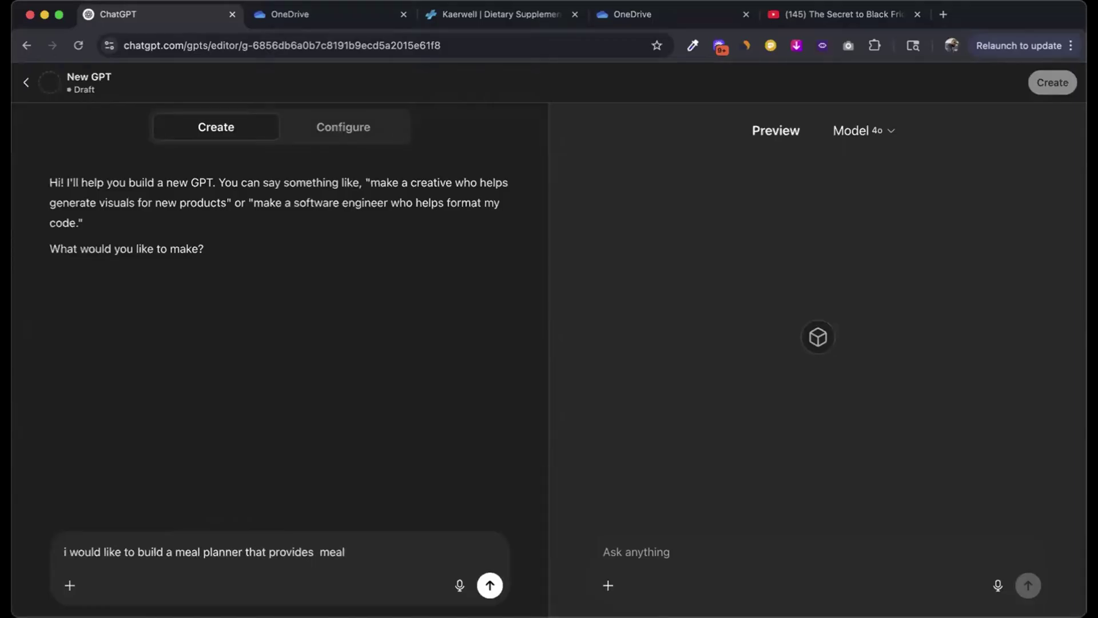
{"action": "type", "text": " plans for every diet type. I also "}
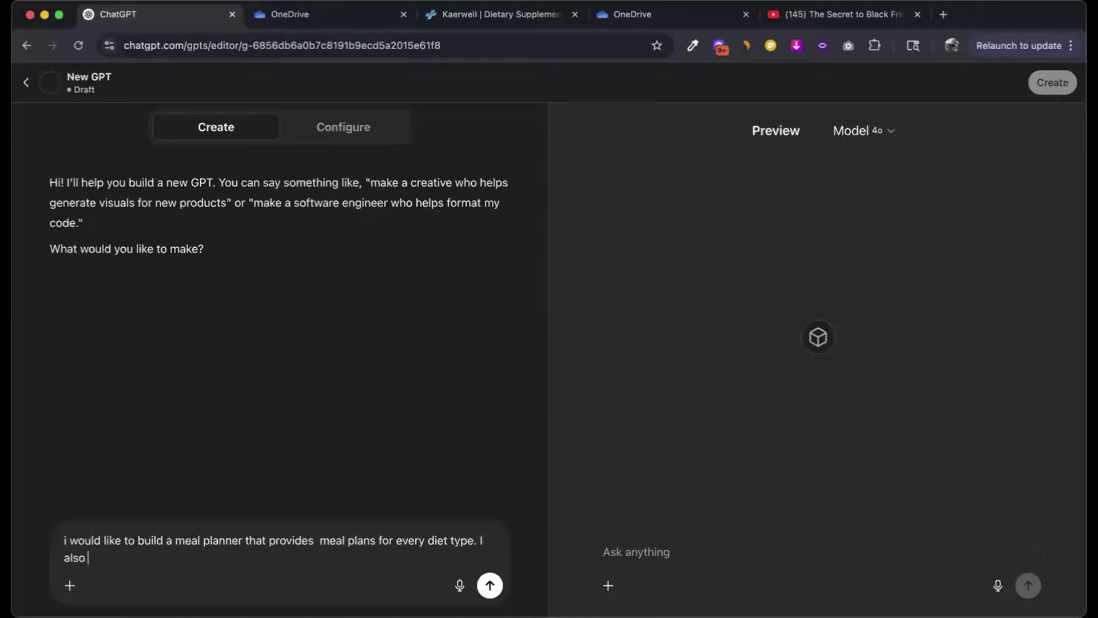
{"action": "type", "text": "want to in"}
{"action": "key", "text": "BackSpace"}
{"action": "key", "text": "BackSpace"}
{"action": "type", "text": "include, macros,"}
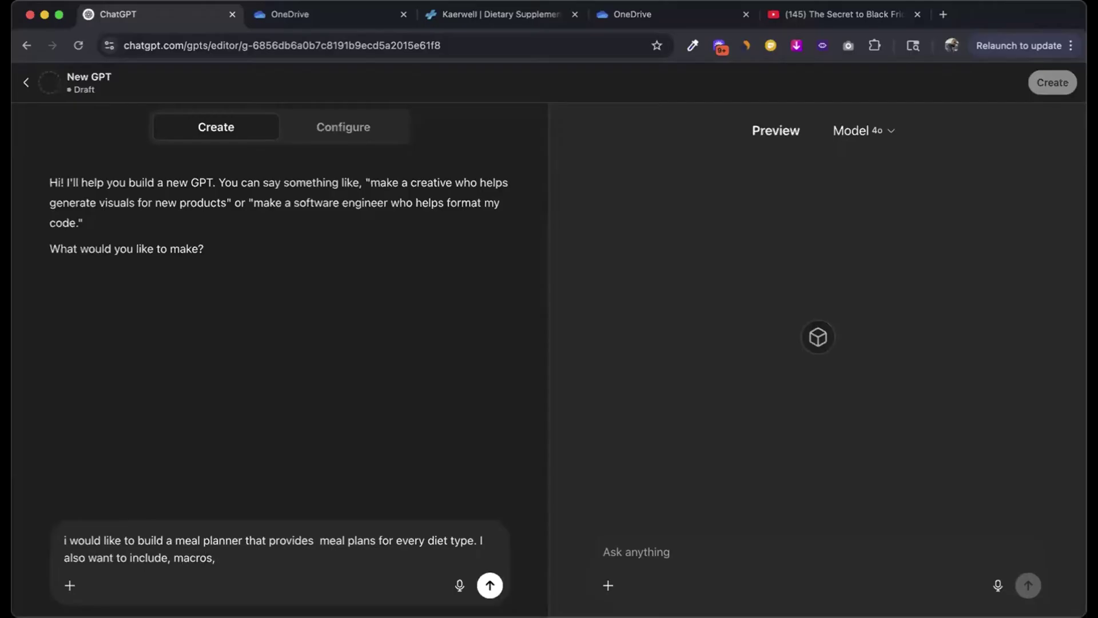
{"action": "type", "text": " gf"}
{"action": "key", "text": "BackSpace"}
{"action": "type", "text": "rocery list."}
{"action": "key", "text": "Return"}
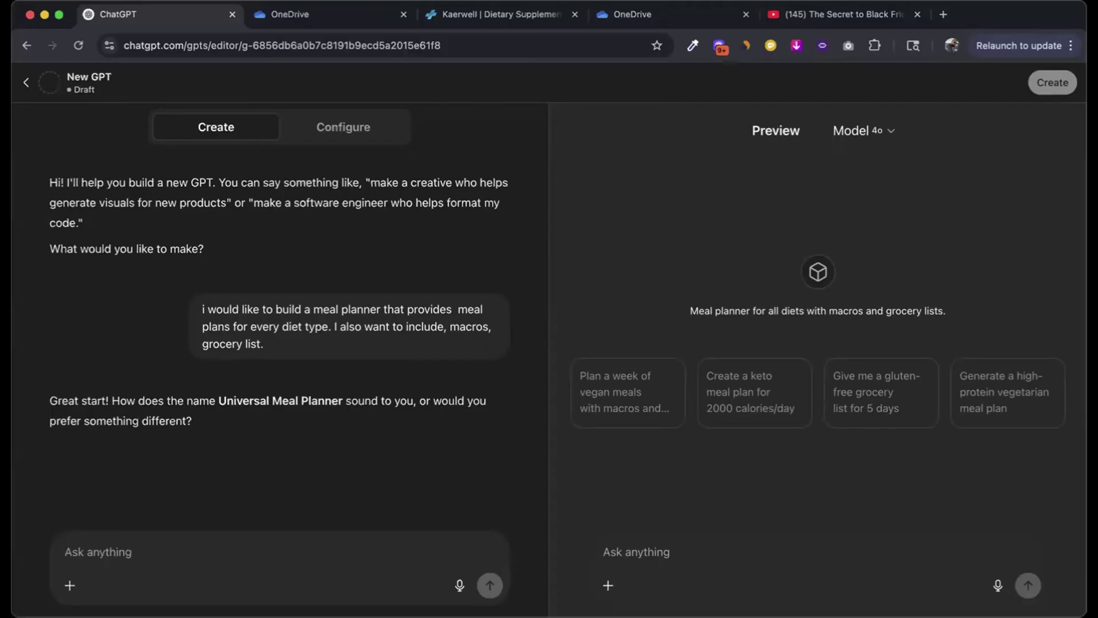
Tell the builder to name the GPT Alred and accept the generated profile picture with "i love it".
{"action": "type", "text": "I want "}
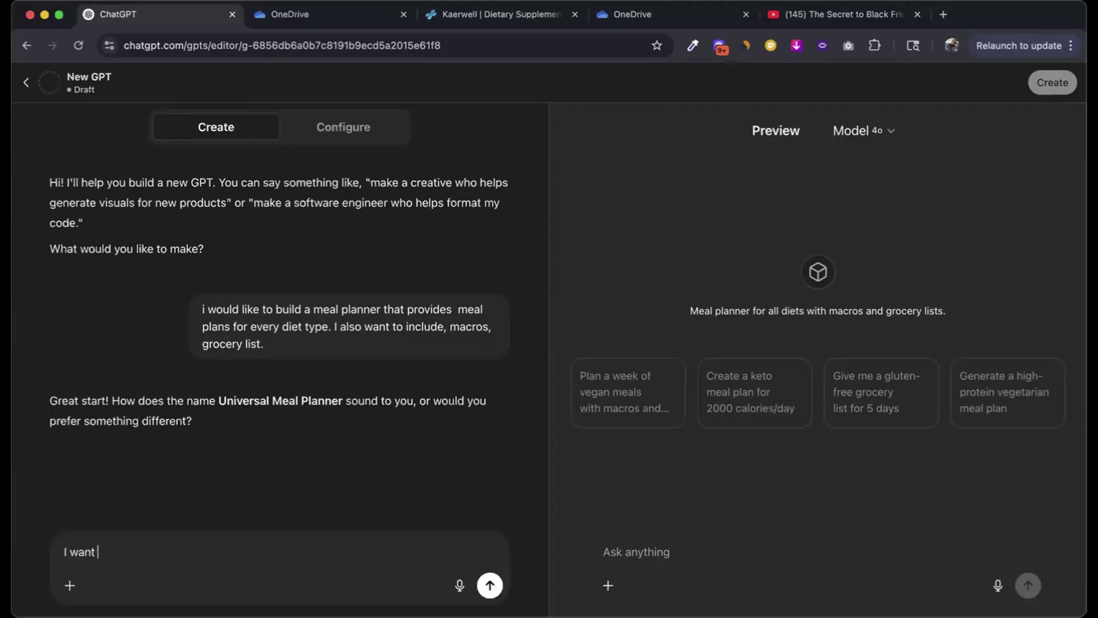
{"action": "type", "text": "to use Alred as the name of my"}
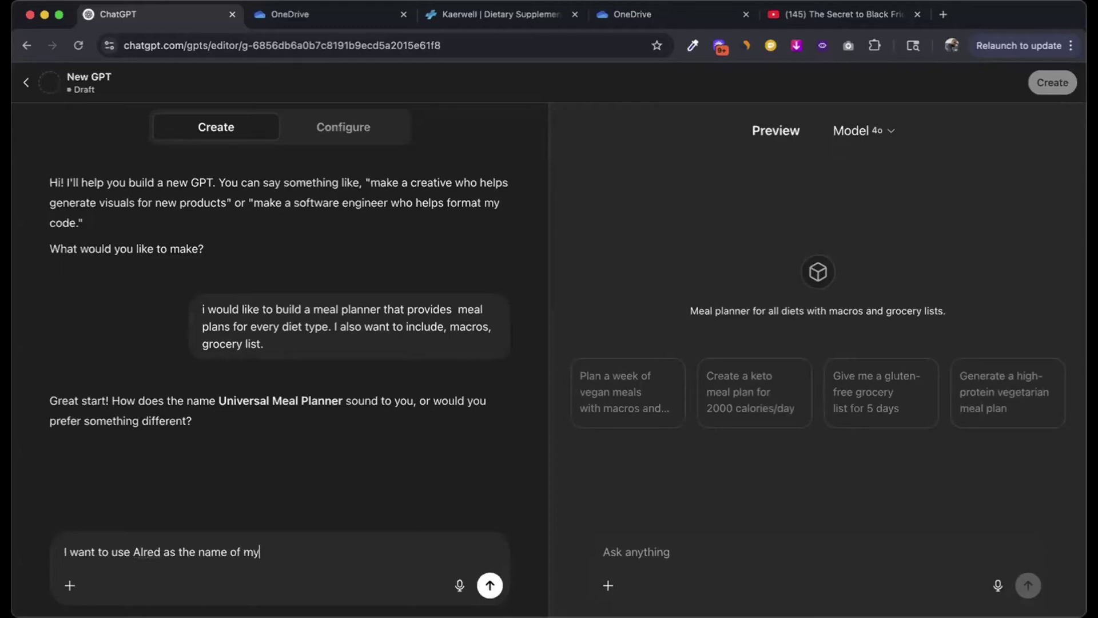
{"action": "type", "text": " GPT"}
{"action": "key", "text": "Return"}
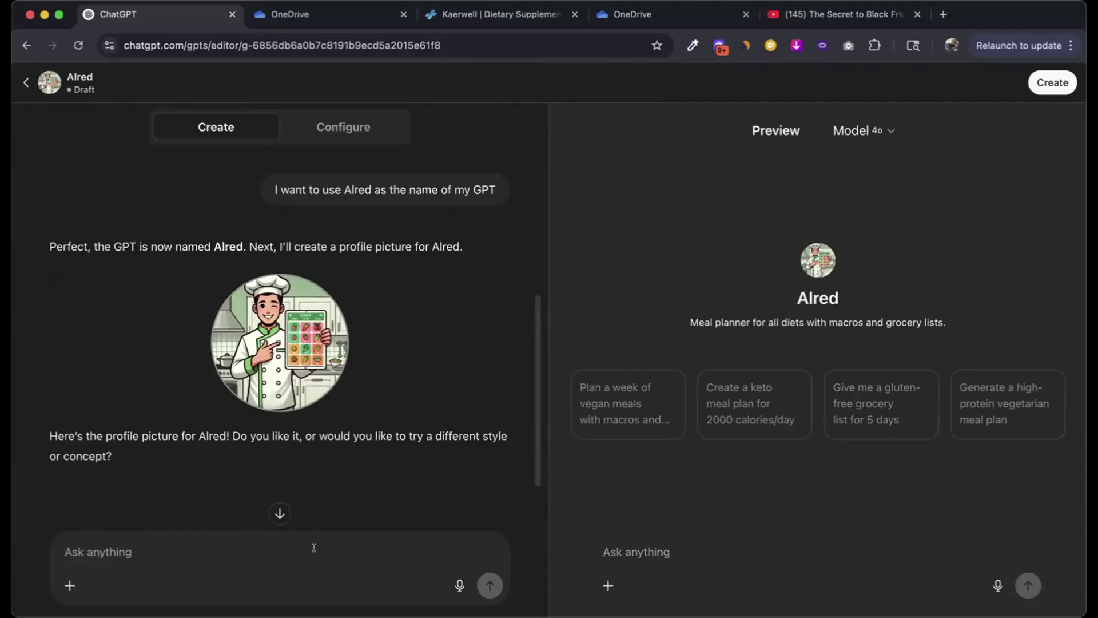
{"action": "type", "text": "i love it"}
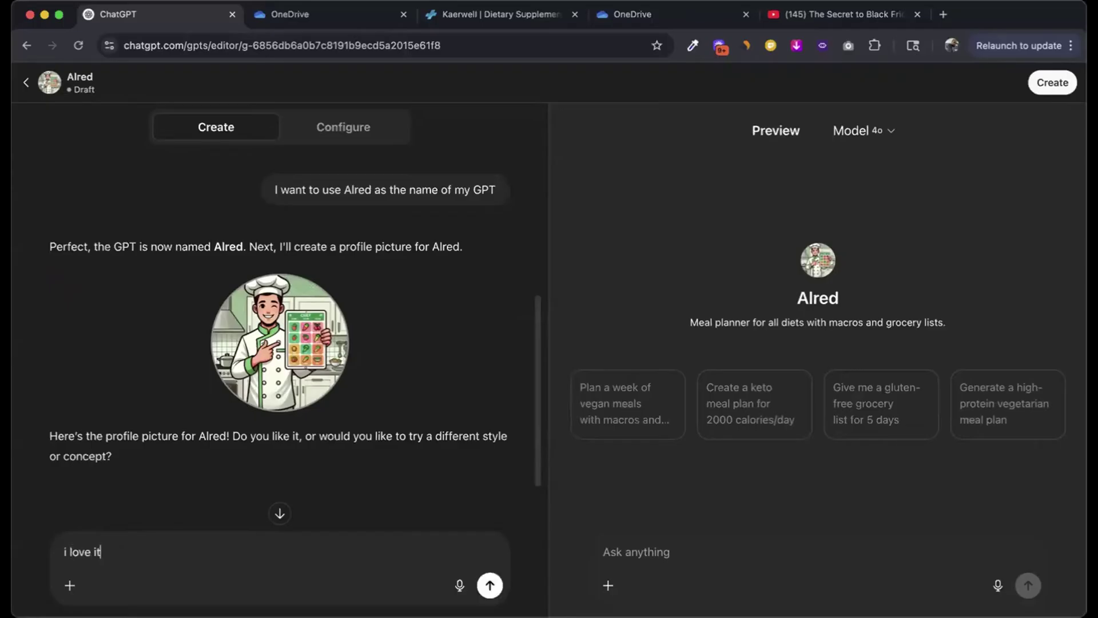
{"action": "key", "text": "Return"}
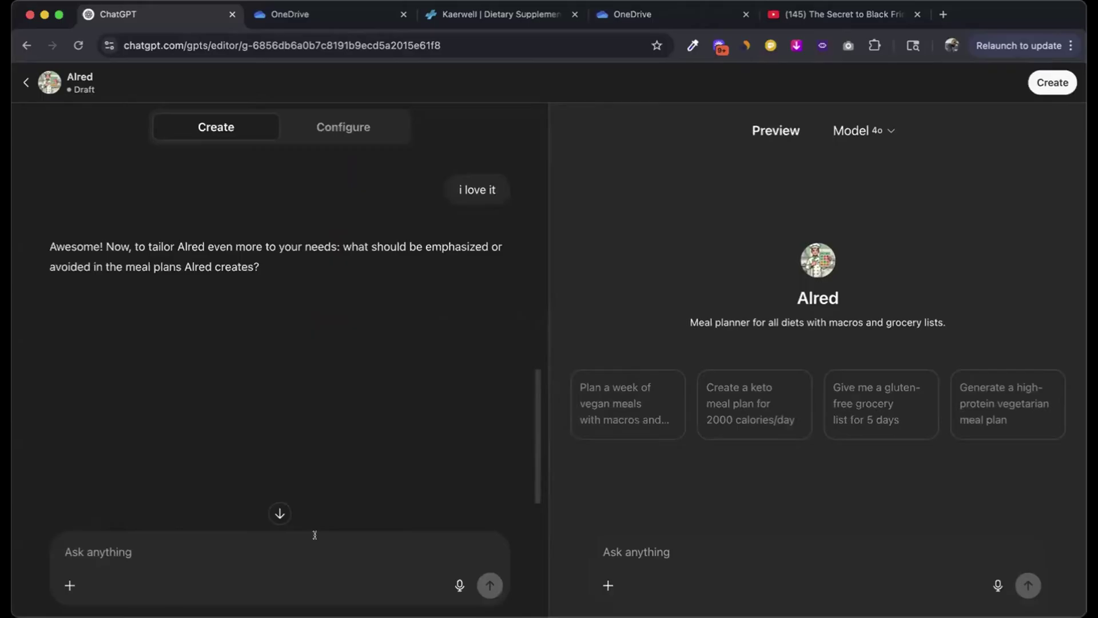
Reply to the question on what to emphasize or avoid with "I would like to pick your brain, give me some suggestions".
{"action": "type", "text": "n"}
{"action": "key", "text": "BackSpace"}
{"action": "type", "text": "I wpou"}
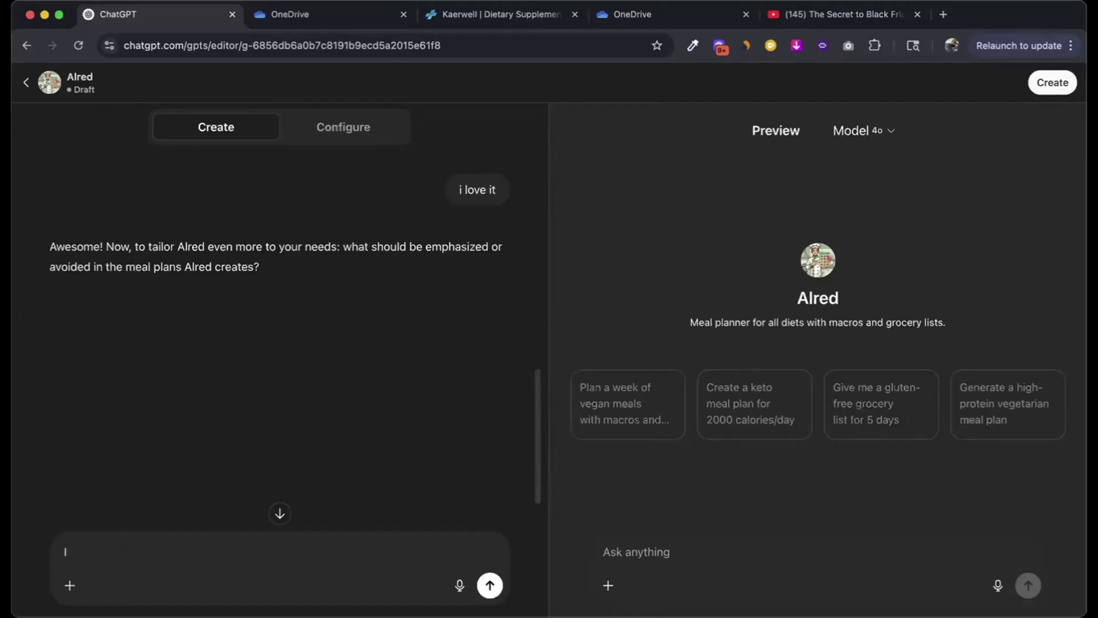
{"action": "key", "text": "BackSpace"}
{"action": "key", "text": "BackSpace"}
{"action": "key", "text": "BackSpace"}
{"action": "type", "text": "ould like to pick your "}
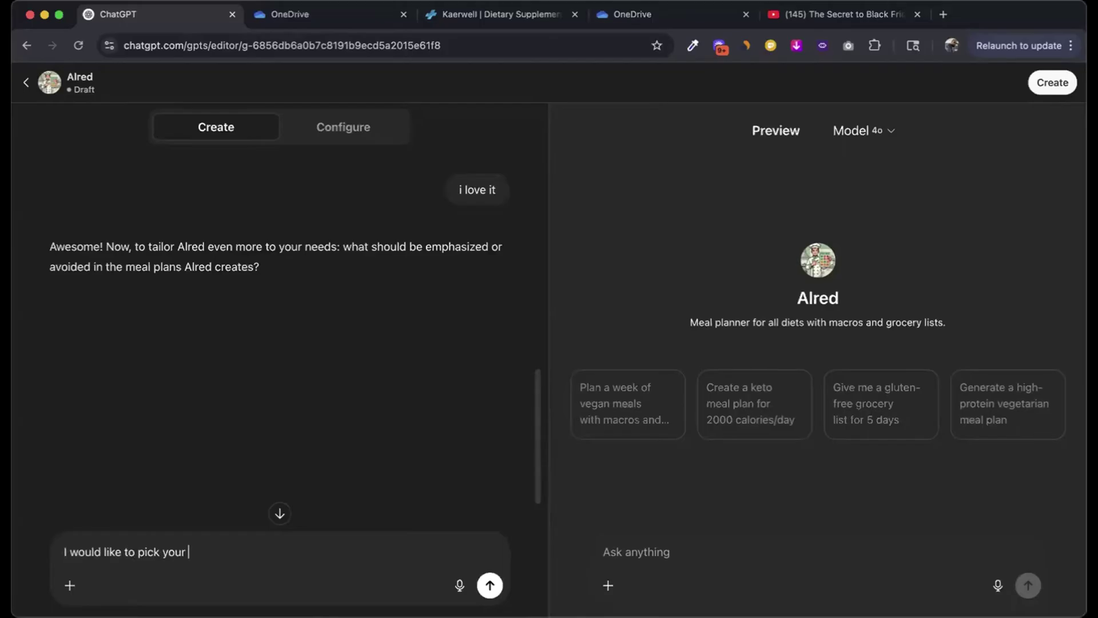
{"action": "type", "text": "brain, give mew"}
{"action": "key", "text": "BackSpace"}
{"action": "type", "text": "some si"}
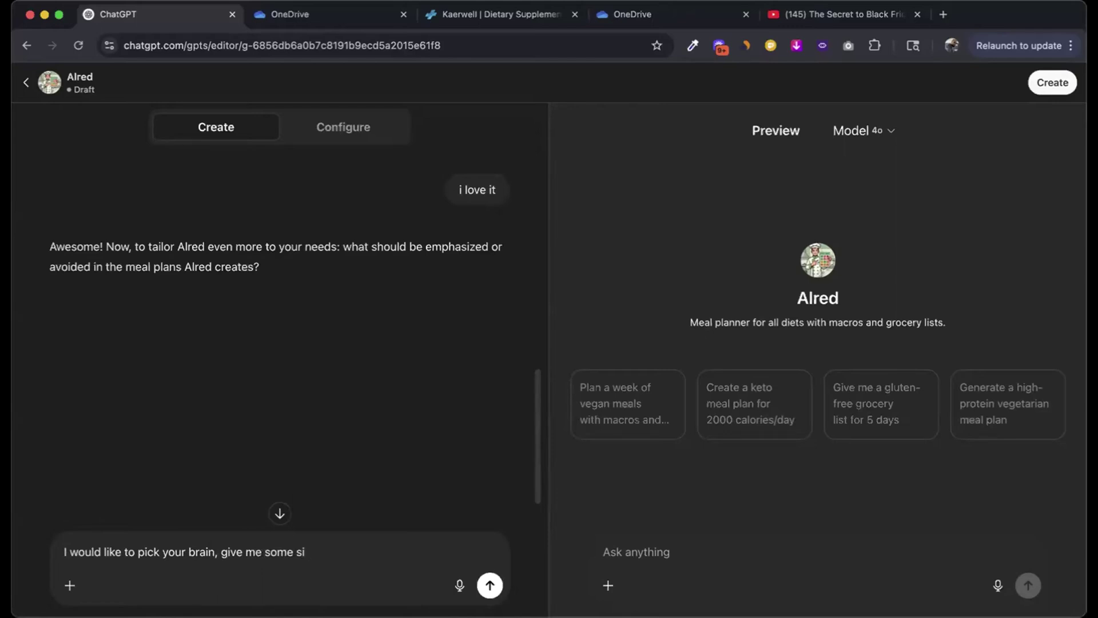
{"action": "key", "text": "BackSpace"}
{"action": "type", "text": "uggestions"}
{"action": "key", "text": "Return"}
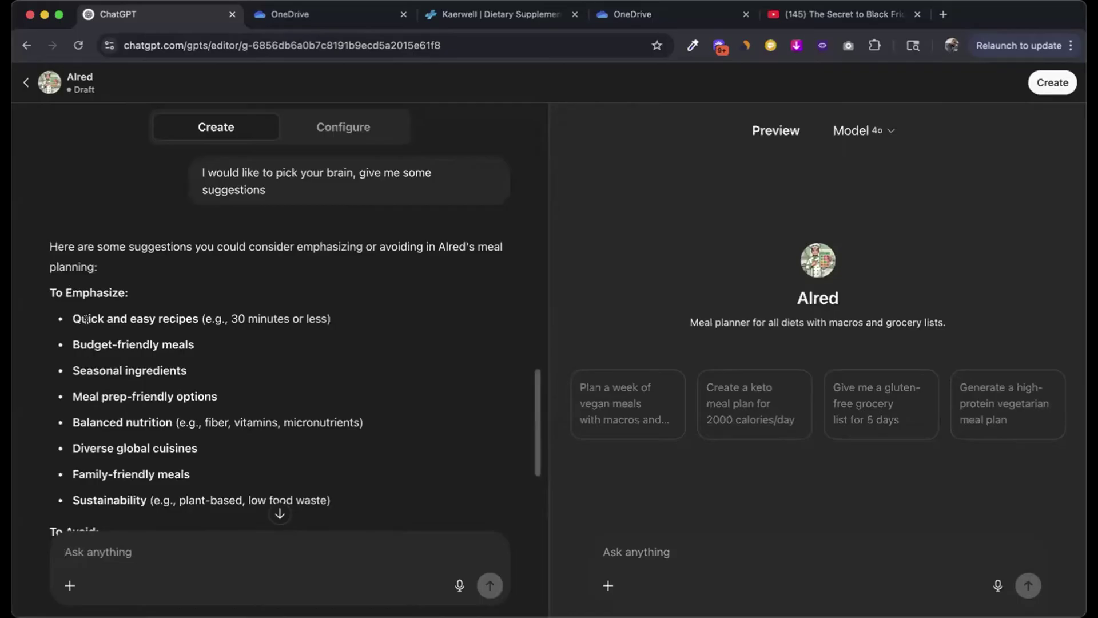
Read through the suggested points to emphasize and to avoid in the meal plans.
{"action": "scroll", "coordinate": [154, 326], "scroll_direction": "down", "scroll_amount": 2}
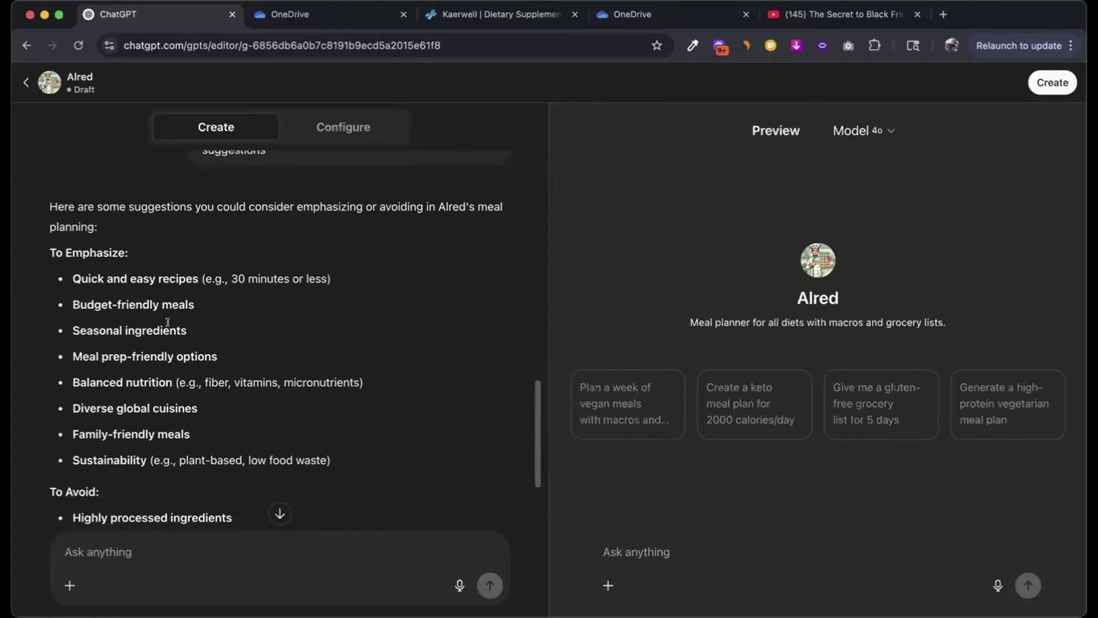
{"action": "scroll", "coordinate": [86, 346], "scroll_direction": "down", "scroll_amount": 2}
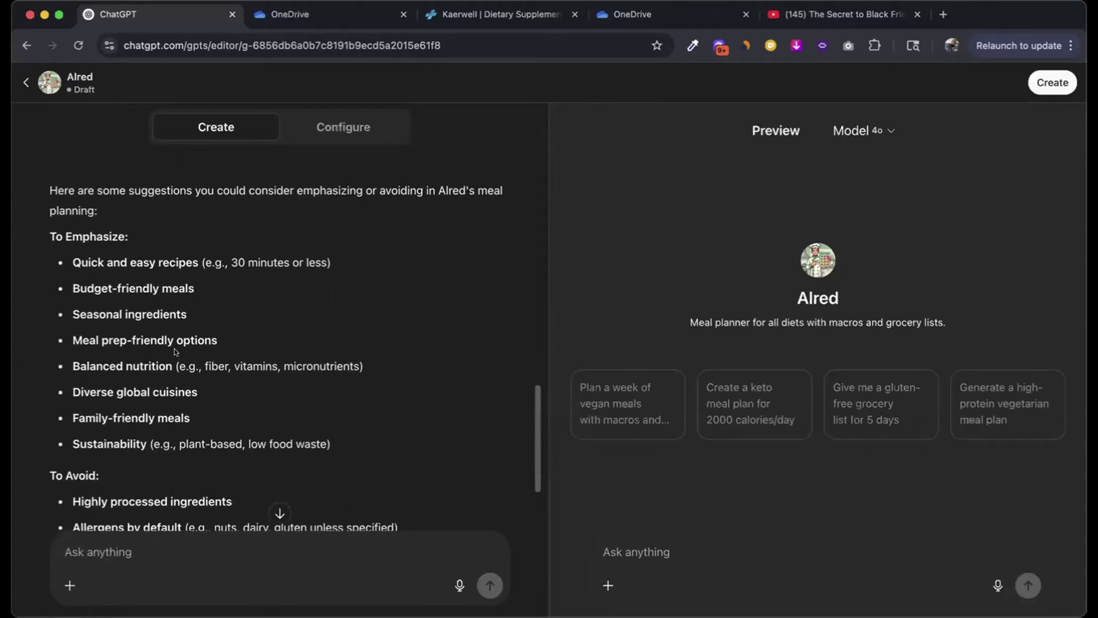
{"action": "scroll", "coordinate": [153, 355], "scroll_direction": "down", "scroll_amount": 1}
{"action": "scroll", "coordinate": [154, 353], "scroll_direction": "down", "scroll_amount": 2}
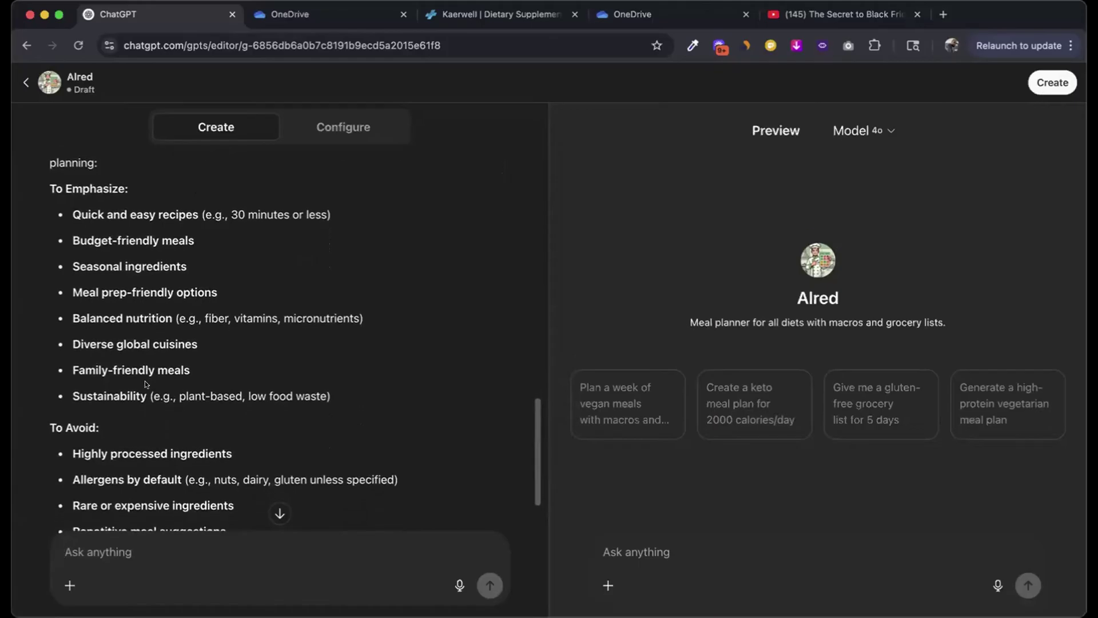
{"action": "scroll", "coordinate": [131, 375], "scroll_direction": "down", "scroll_amount": 1}
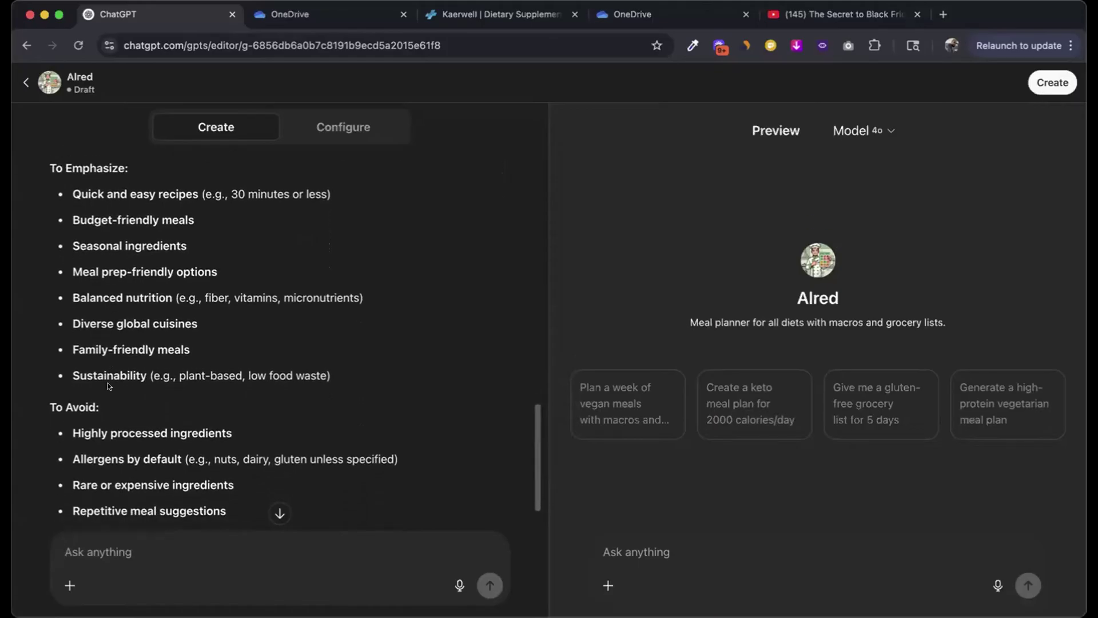
{"action": "scroll", "coordinate": [106, 385], "scroll_direction": "down", "scroll_amount": 3}
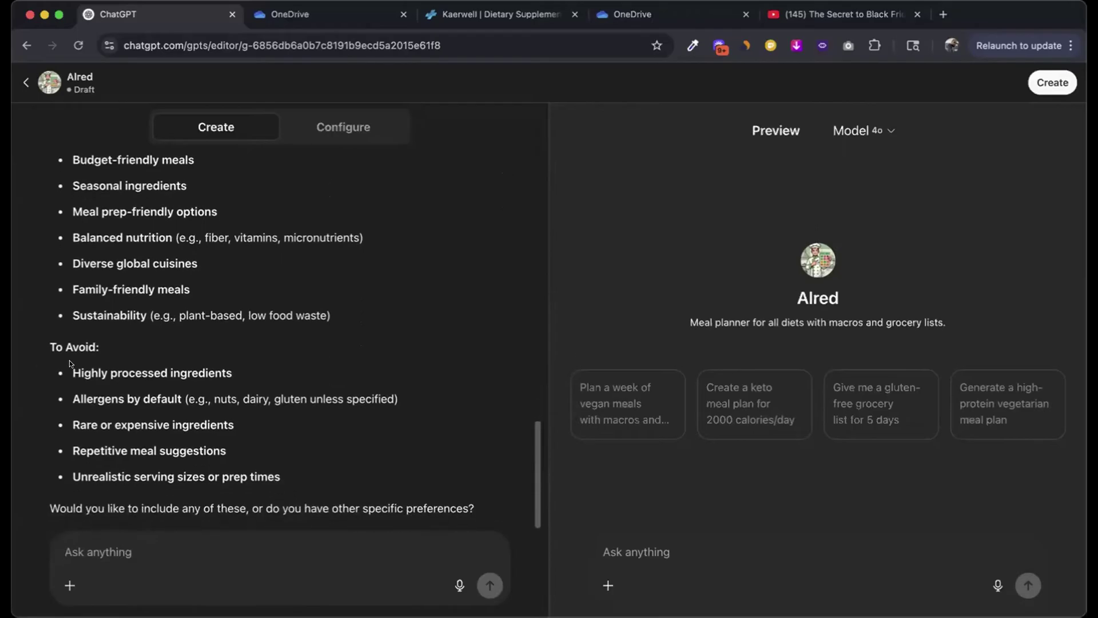
{"action": "scroll", "coordinate": [70, 361], "scroll_direction": "down", "scroll_amount": 1}
{"action": "scroll", "coordinate": [103, 379], "scroll_direction": "down", "scroll_amount": 1}
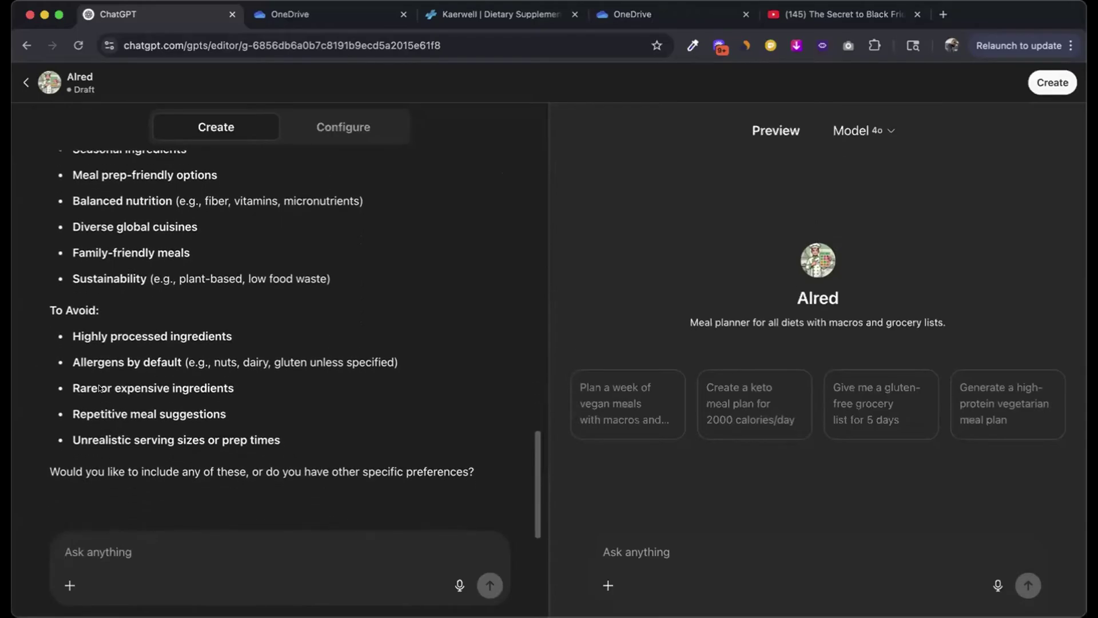
{"action": "scroll", "coordinate": [99, 383], "scroll_direction": "down", "scroll_amount": 1}
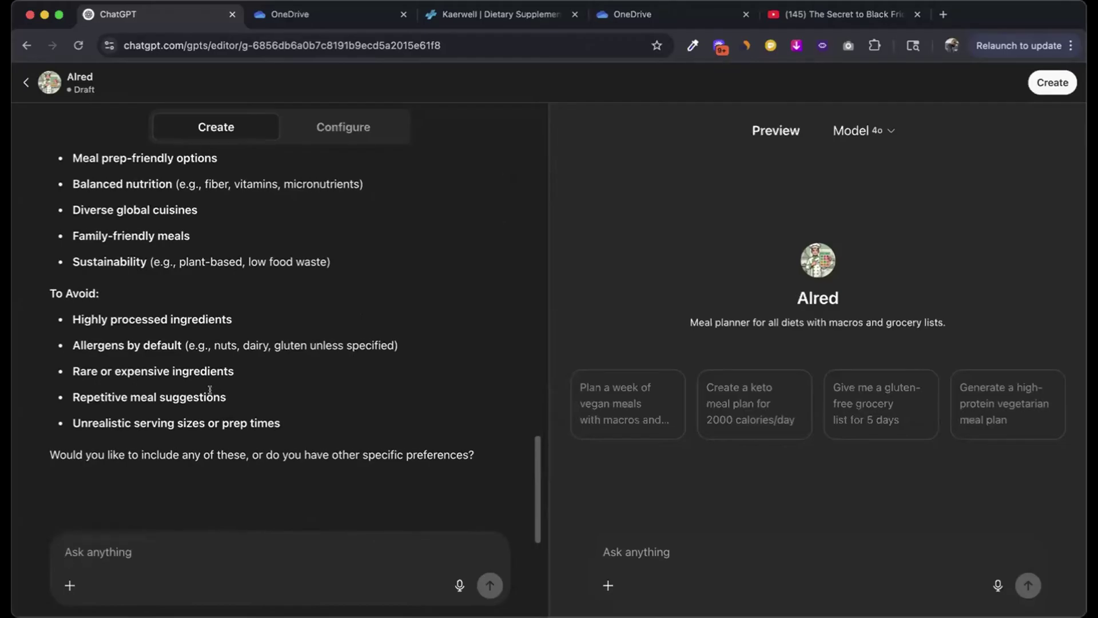
{"action": "scroll", "coordinate": [212, 393], "scroll_direction": "down", "scroll_amount": 1}
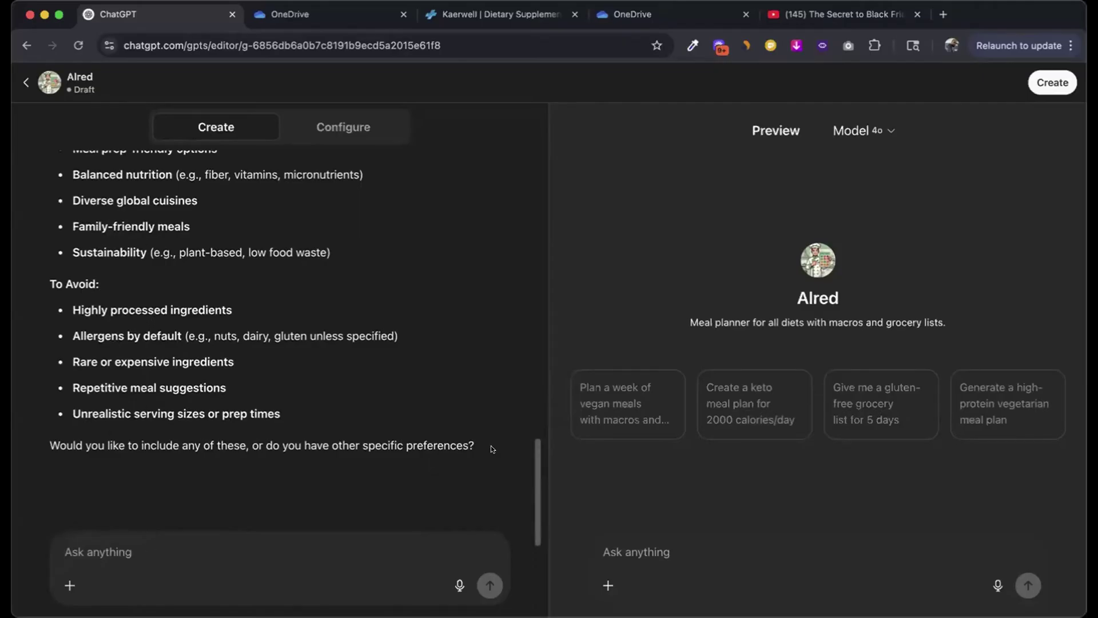
Instruct the builder to adopt every suggested preference by replying "Include them all".
{"action": "type", "text": "In"}
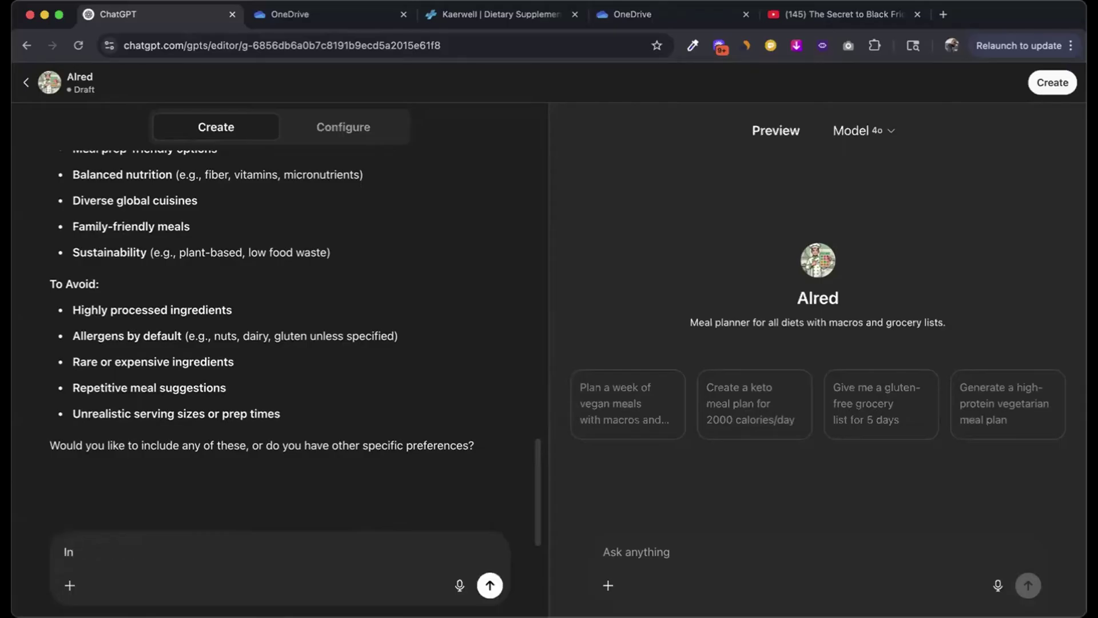
{"action": "type", "text": "clude them all"}
{"action": "key", "text": "Return"}
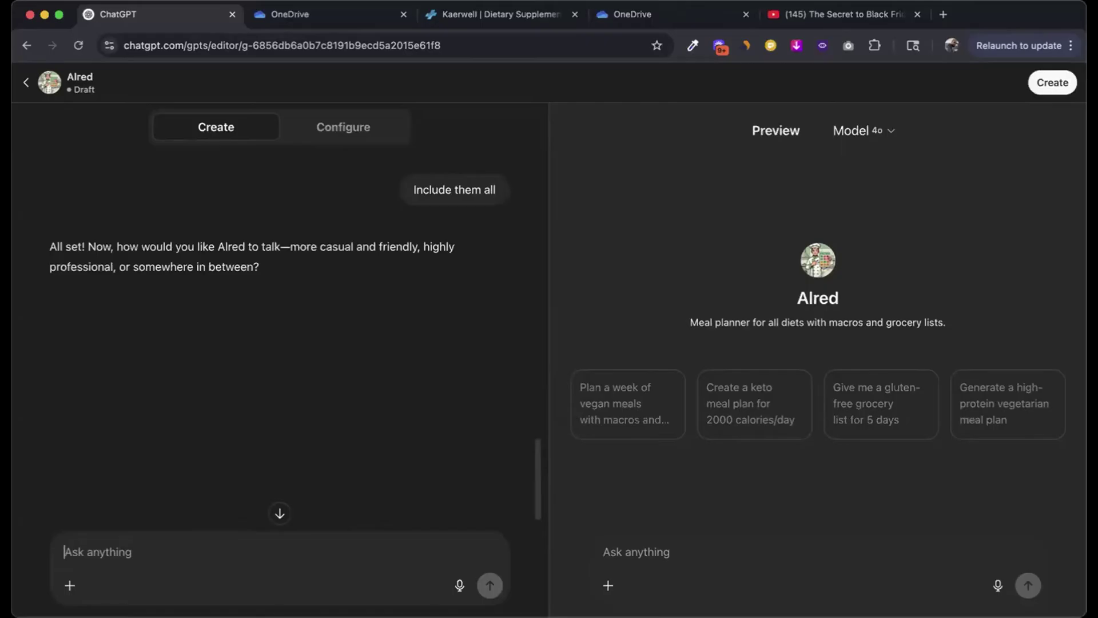
Answer the question about the GPT's conversational tone with "Somewhere in between".
{"action": "type", "text": "Somewhere in be"}
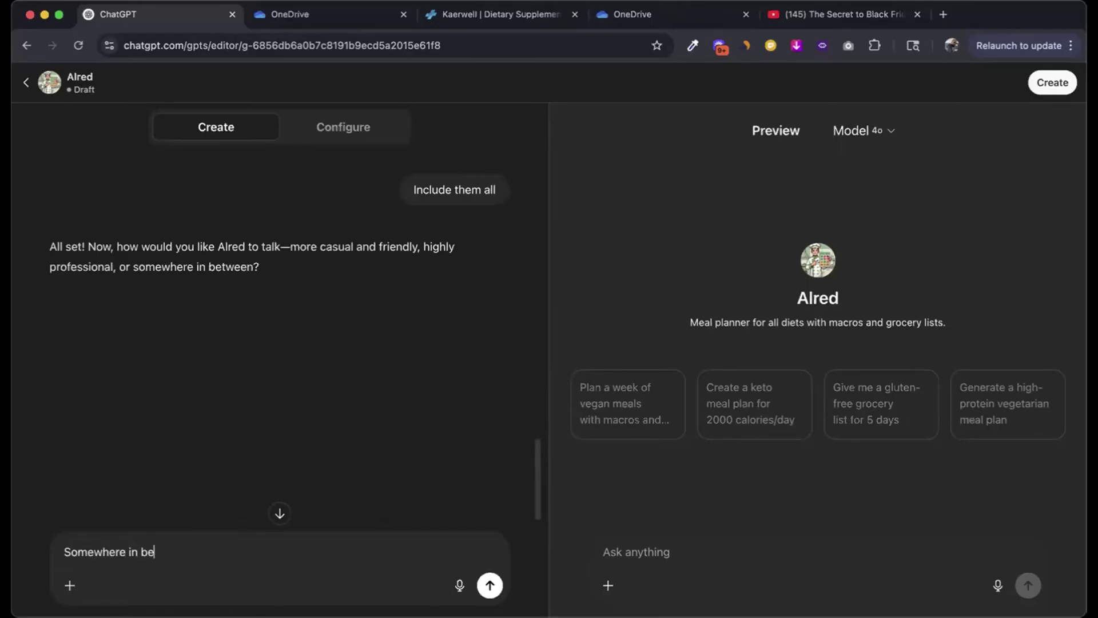
{"action": "type", "text": "tween"}
{"action": "key", "text": "Return"}
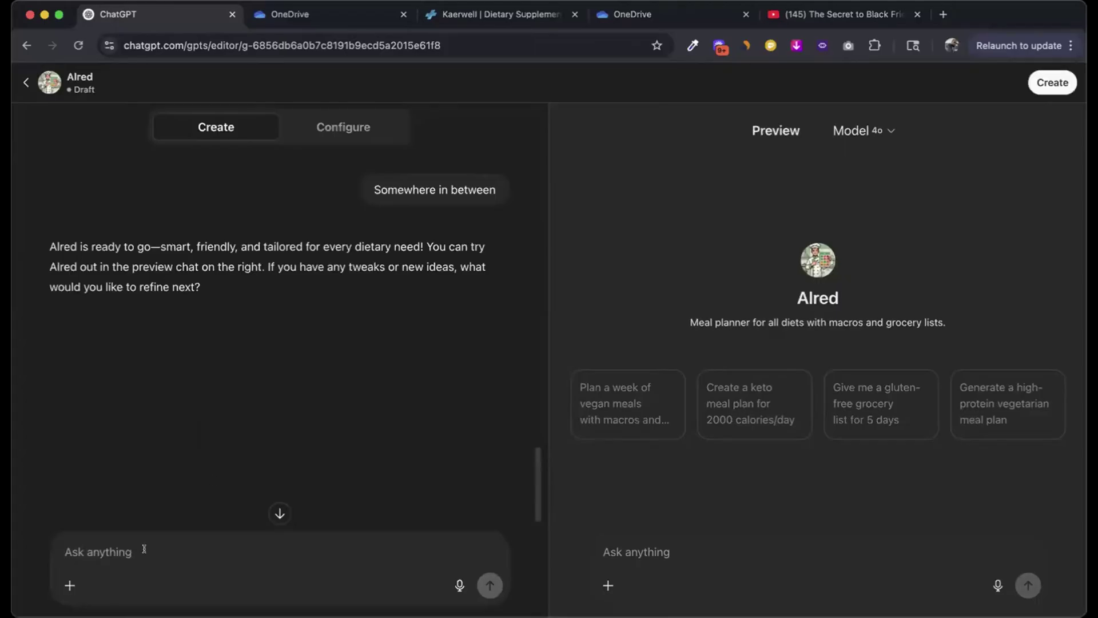
Ask the builder for further refinement ideas with the message "Any other suggestions".
{"action": "type", "text": "Any othe"}
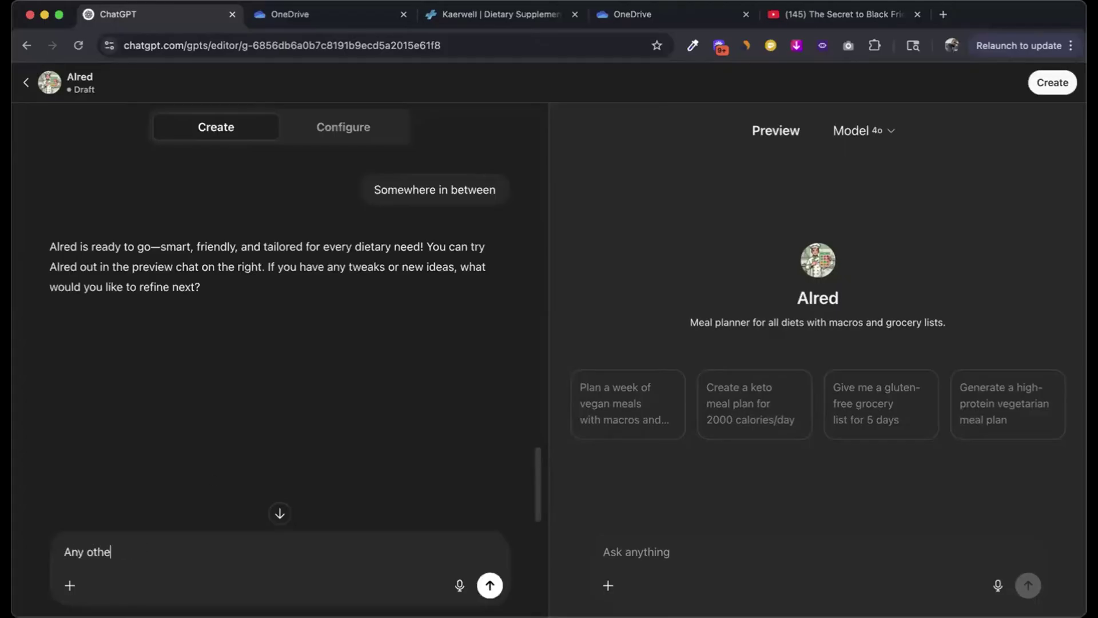
{"action": "type", "text": "r sui"}
{"action": "key", "text": "BackSpace"}
{"action": "type", "text": "ggestion s"}
{"action": "key", "text": "Return"}
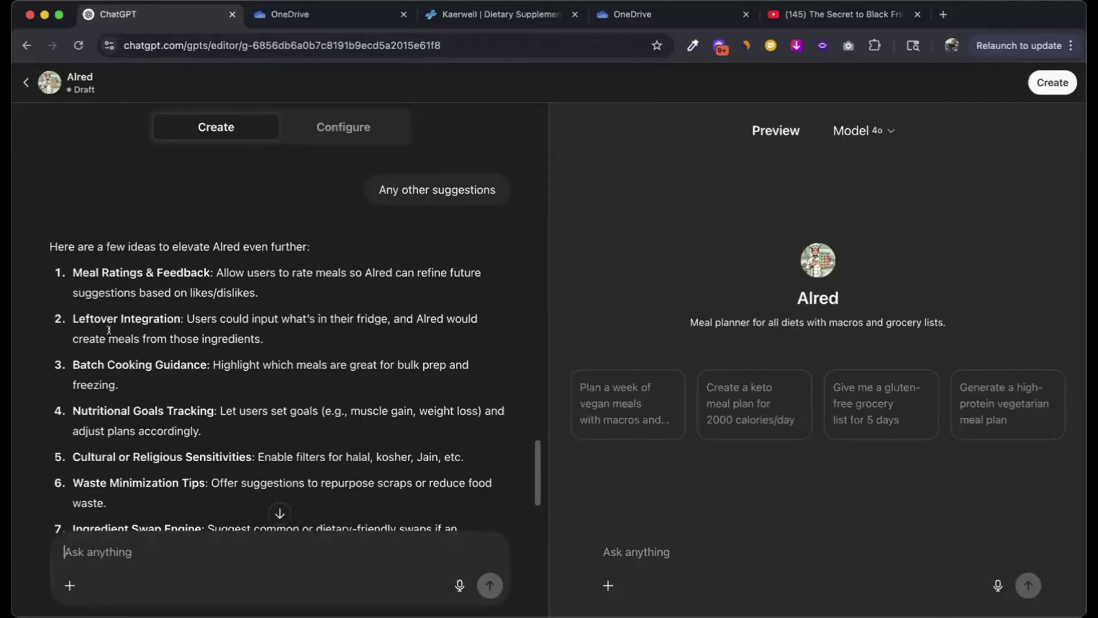
Read through the suggested additional features for Alred, from meal ratings and leftover integration to cooking skill levels.
{"action": "scroll", "coordinate": [97, 337], "scroll_direction": "down", "scroll_amount": 1}
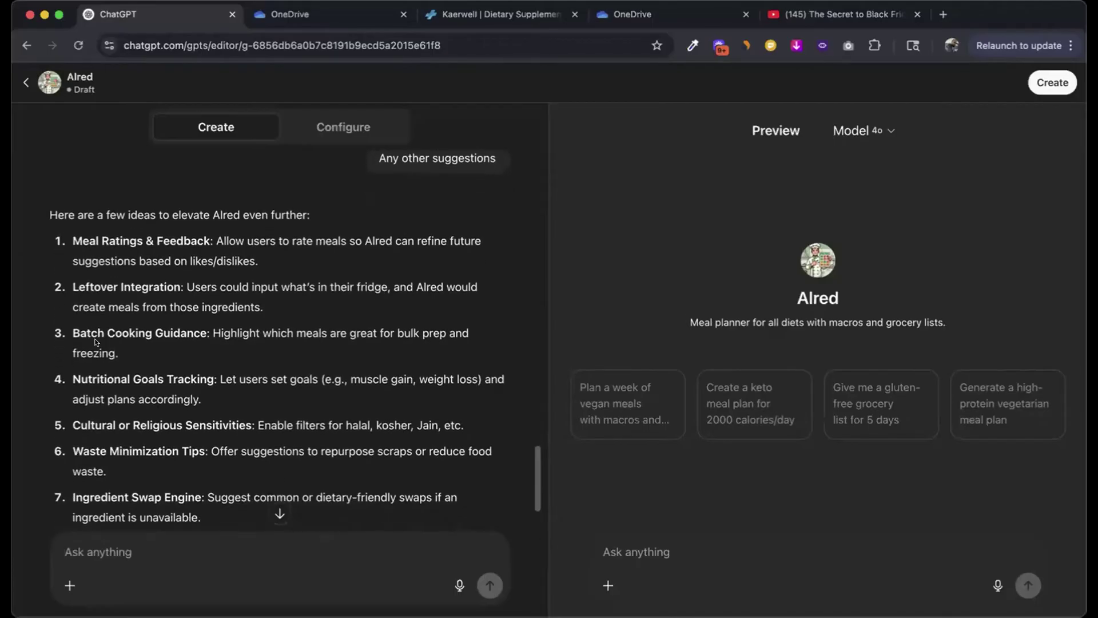
{"action": "scroll", "coordinate": [117, 366], "scroll_direction": "down", "scroll_amount": 1}
{"action": "scroll", "coordinate": [126, 368], "scroll_direction": "down", "scroll_amount": 1}
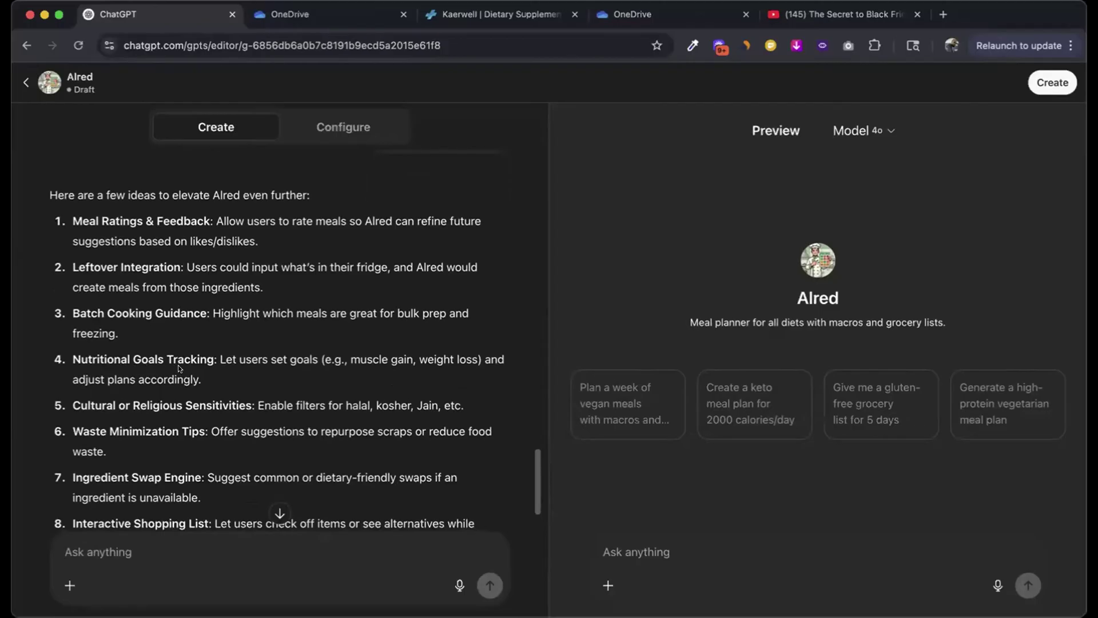
{"action": "scroll", "coordinate": [89, 401], "scroll_direction": "down", "scroll_amount": 1}
{"action": "scroll", "coordinate": [89, 400], "scroll_direction": "down", "scroll_amount": 1}
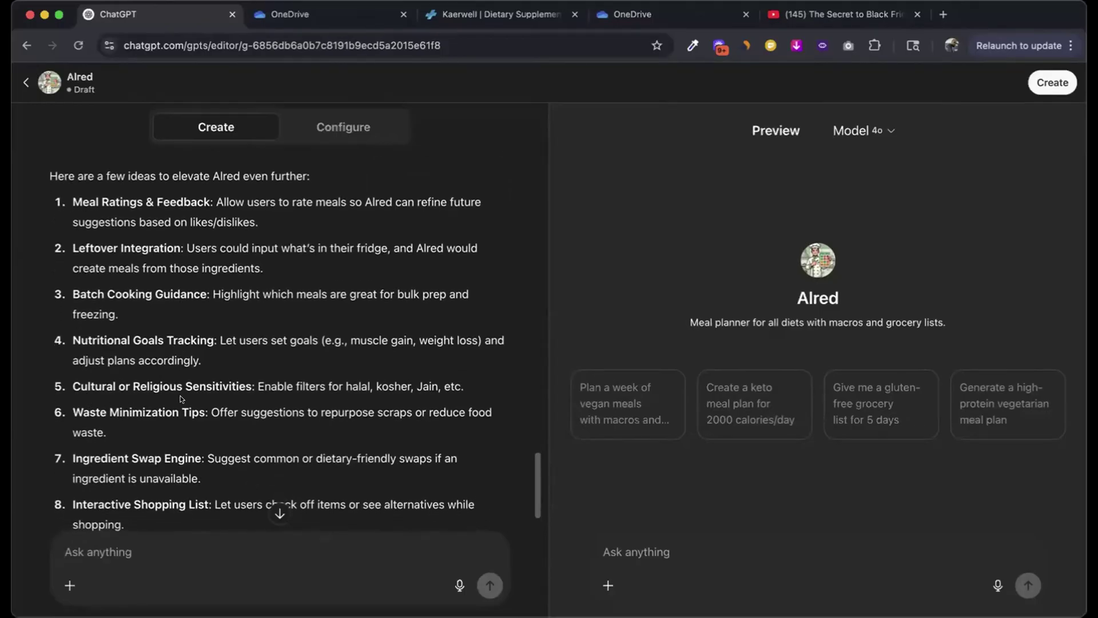
{"action": "scroll", "coordinate": [192, 411], "scroll_direction": "down", "scroll_amount": 2}
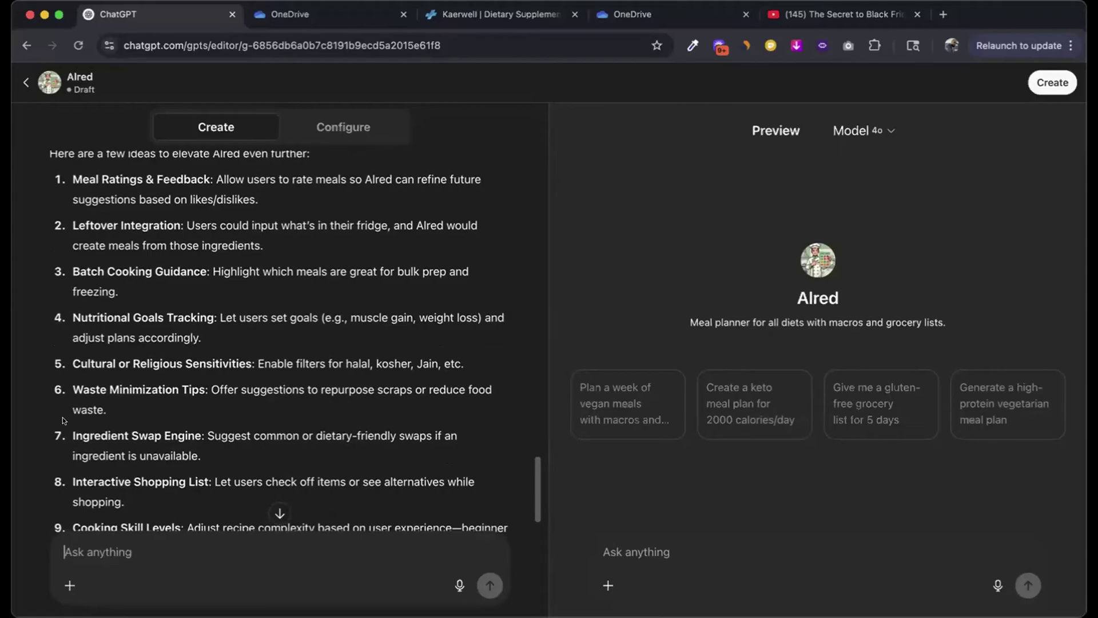
{"action": "scroll", "coordinate": [63, 419], "scroll_direction": "down", "scroll_amount": 1}
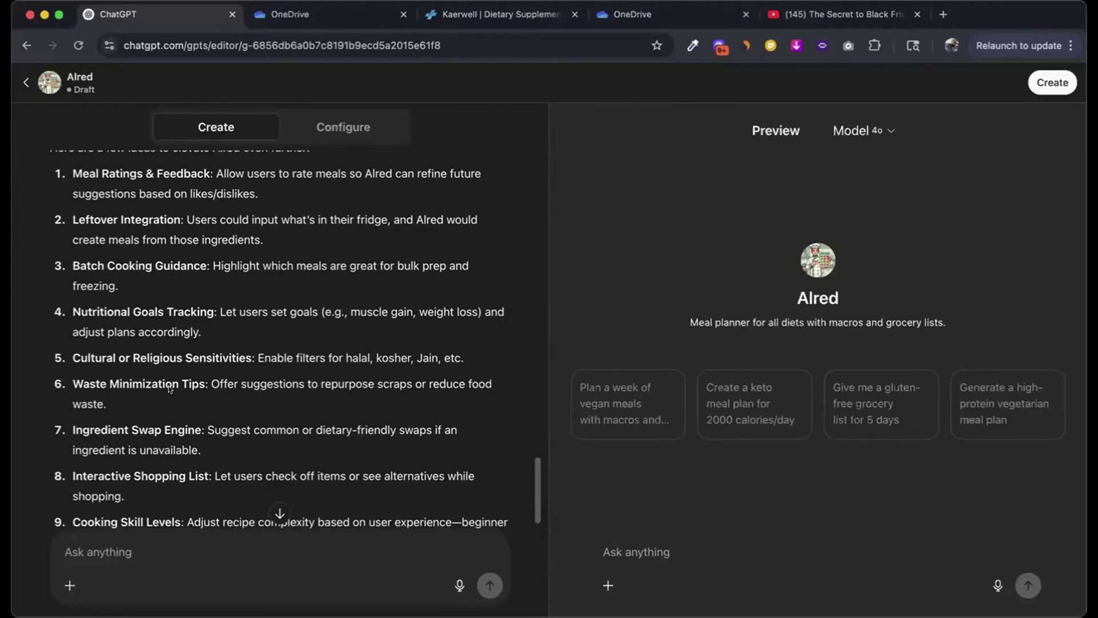
{"action": "scroll", "coordinate": [168, 385], "scroll_direction": "down", "scroll_amount": 2}
{"action": "scroll", "coordinate": [232, 412], "scroll_direction": "down", "scroll_amount": 1}
{"action": "scroll", "coordinate": [149, 457], "scroll_direction": "down", "scroll_amount": 3}
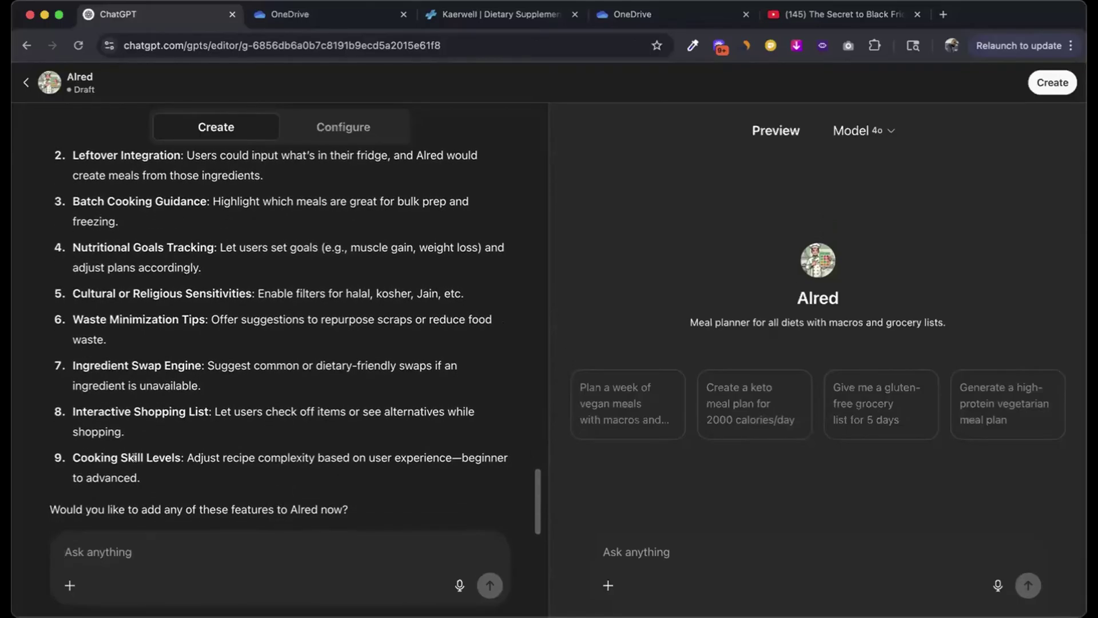
{"action": "scroll", "coordinate": [151, 411], "scroll_direction": "down", "scroll_amount": 5}
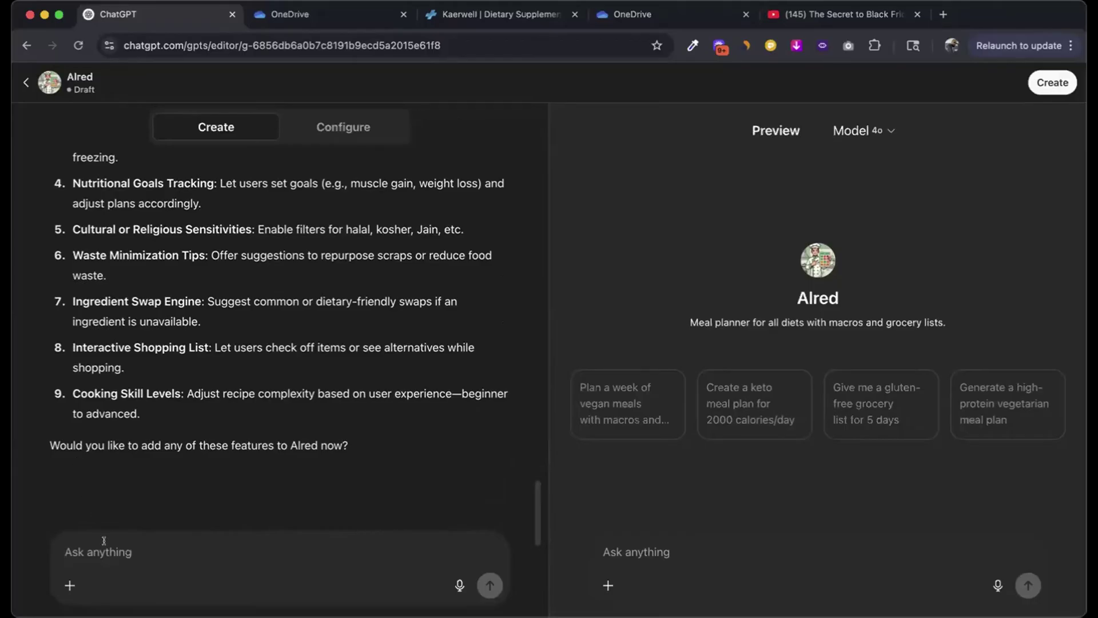
Accept the proposed features by replying "hell yes", and ask the builder for more ideas with "any other suggestions".
{"action": "type", "text": "hell yes"}
{"action": "key", "text": "Return"}
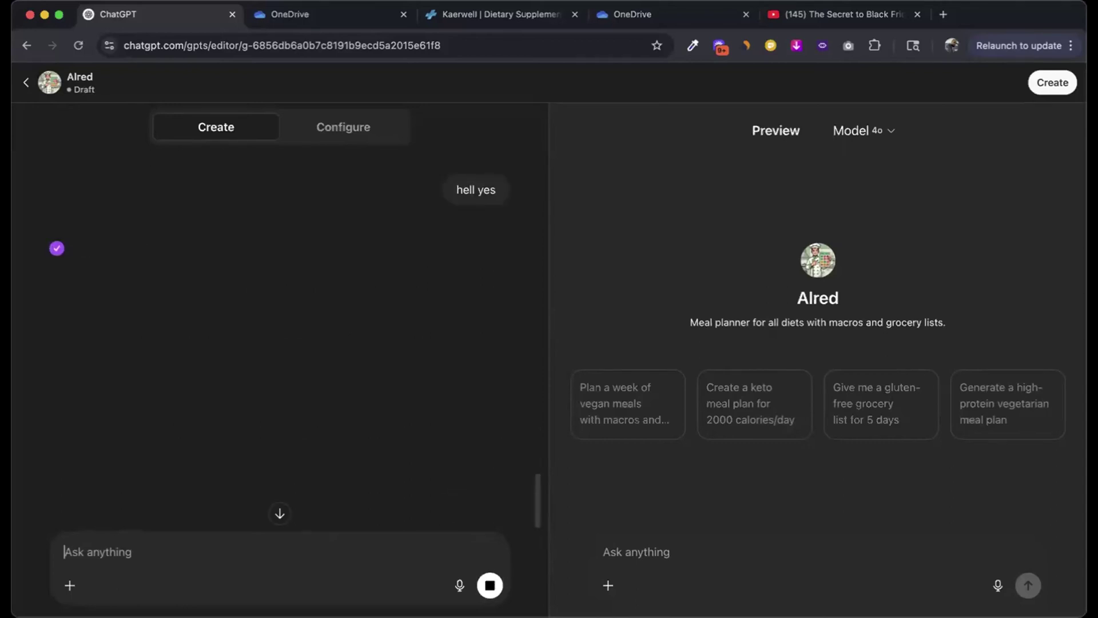
{"action": "type", "text": "any other suggestion"}
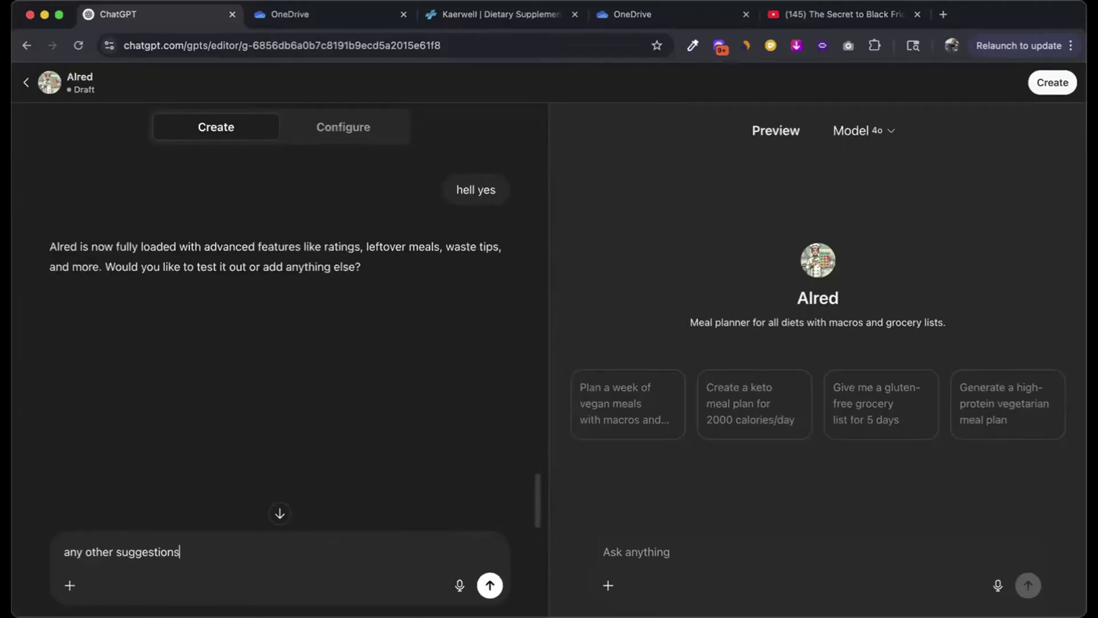
{"action": "key", "text": "Return"}
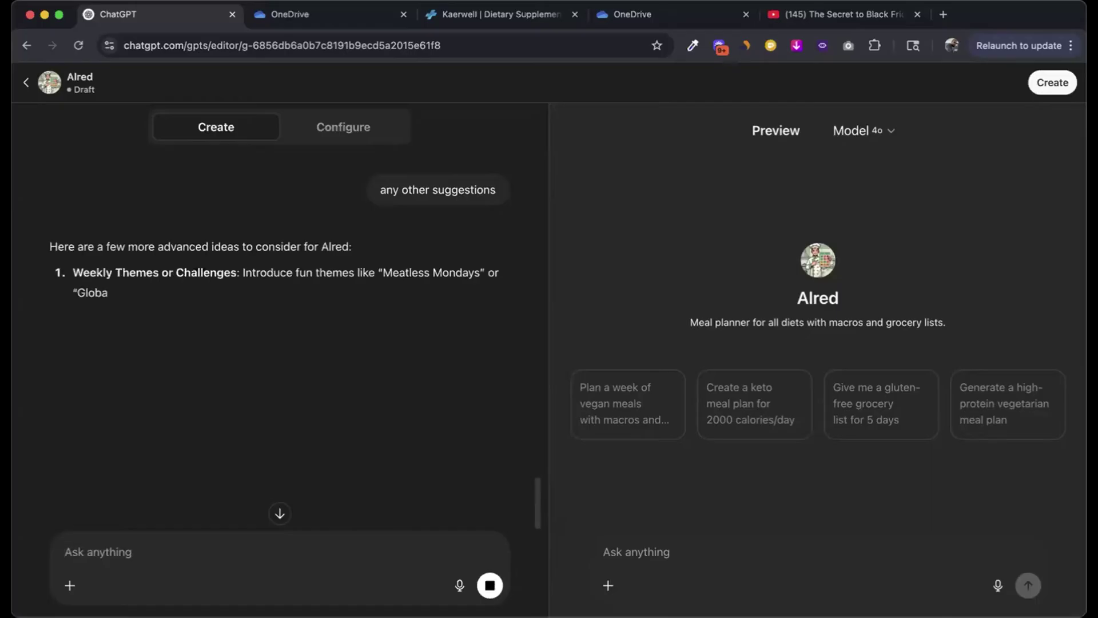
Challenge the builder to improve its new ideas with the message "These are very basic, you can do so much better!".
{"action": "left_click", "coordinate": [280, 512]}
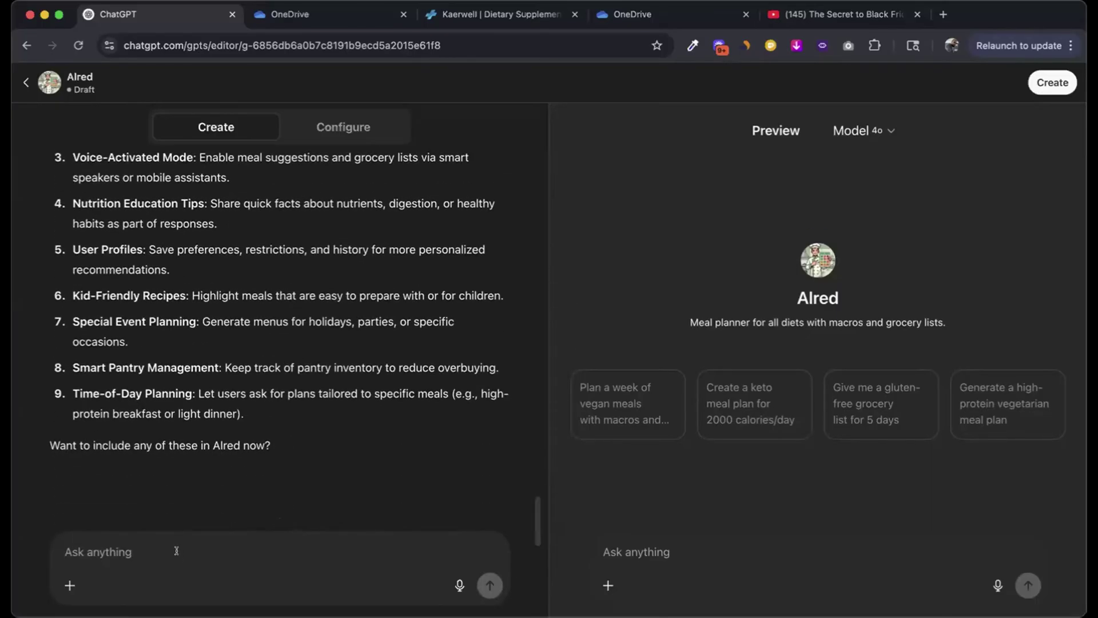
{"action": "type", "text": "These are very basic, you can do so much better!"}
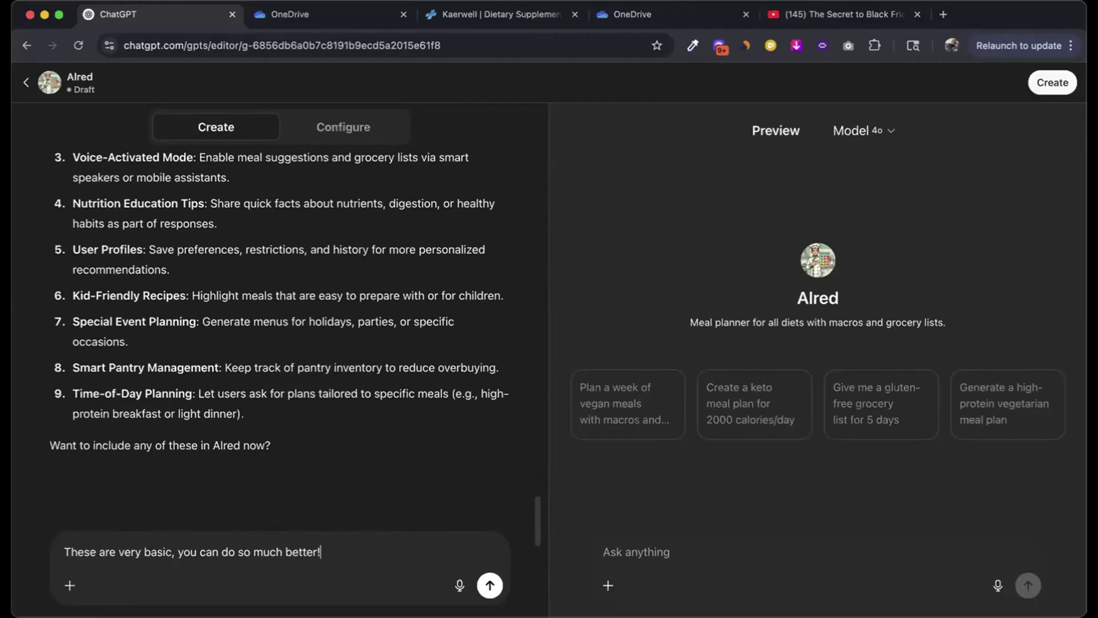
{"action": "key", "text": "Return"}
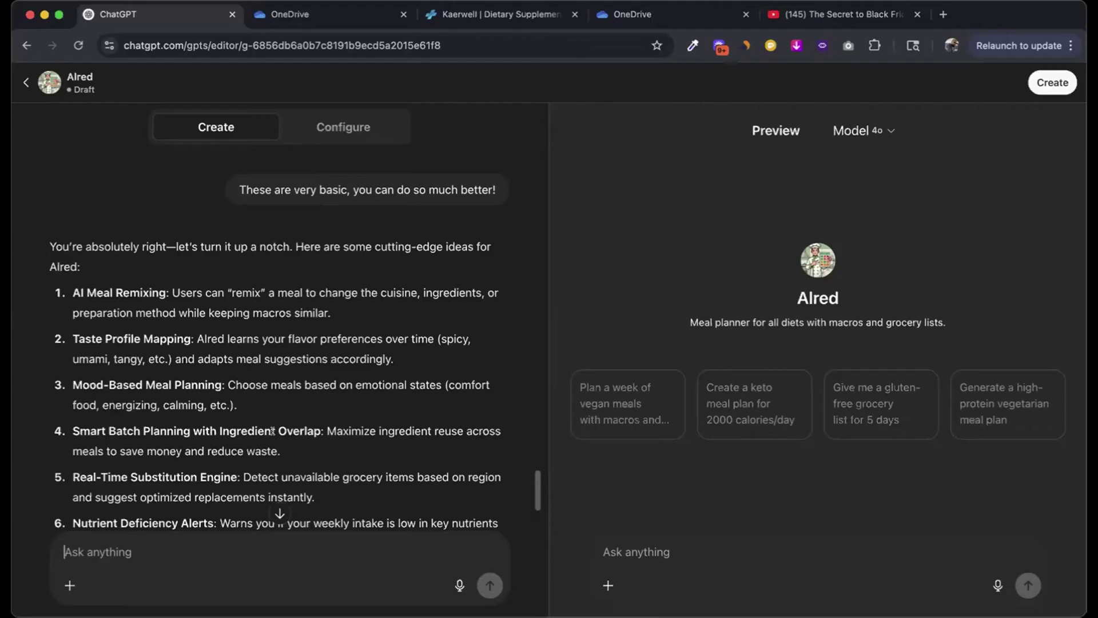
Review the ten cutting-edge feature ideas and have the builder integrate them by replying "yes add all of these".
{"action": "scroll", "coordinate": [246, 478], "scroll_direction": "down", "scroll_amount": 2}
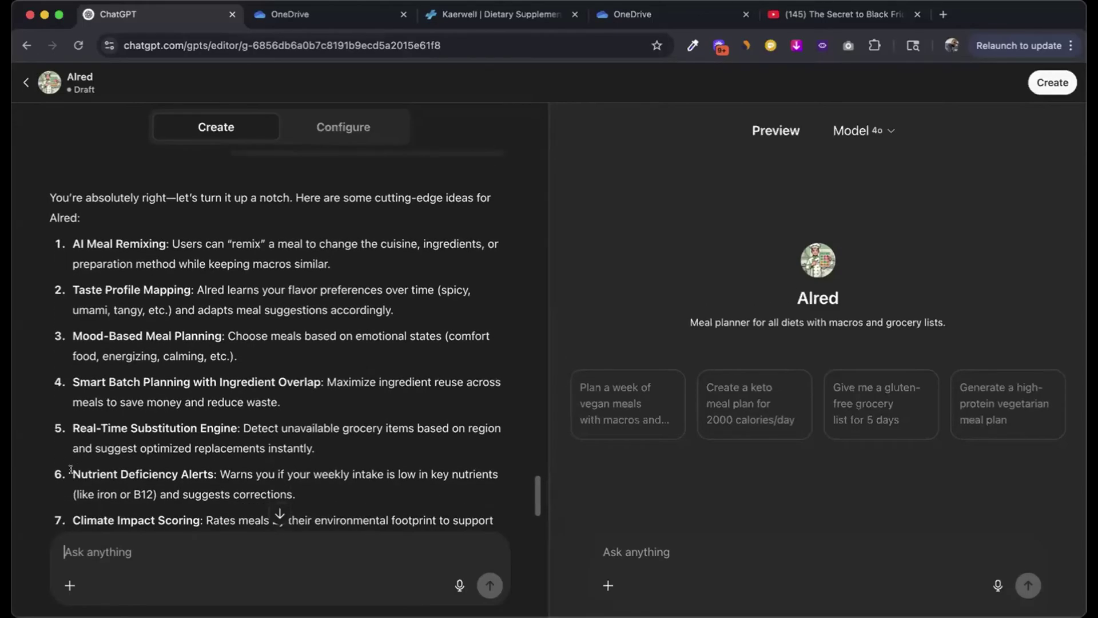
{"action": "scroll", "coordinate": [70, 469], "scroll_direction": "down", "scroll_amount": 2}
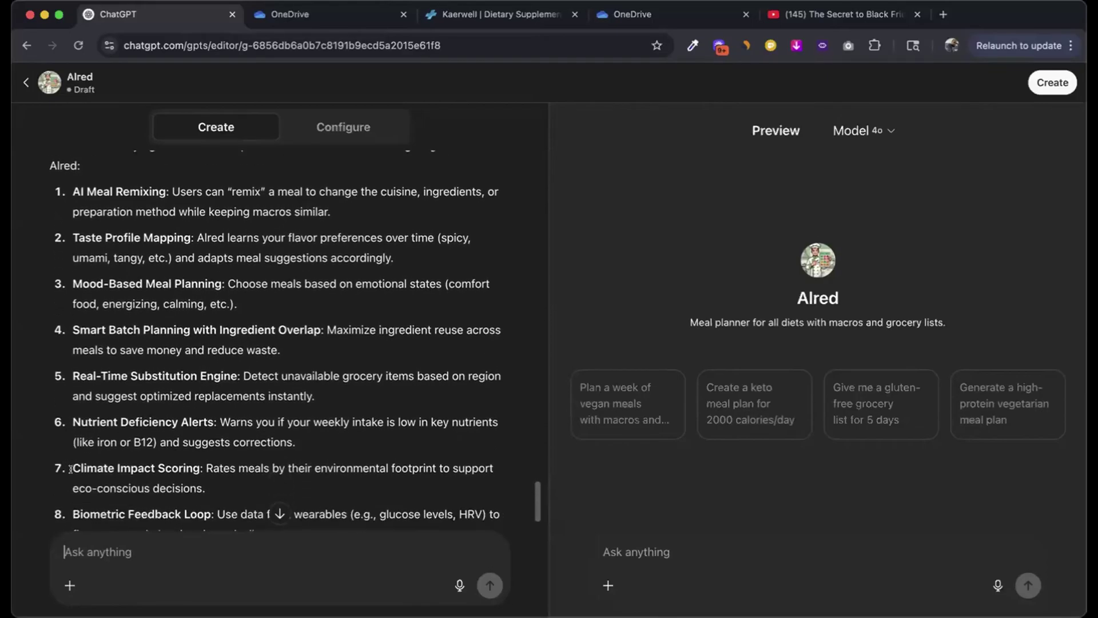
{"action": "scroll", "coordinate": [70, 469], "scroll_direction": "down", "scroll_amount": 5}
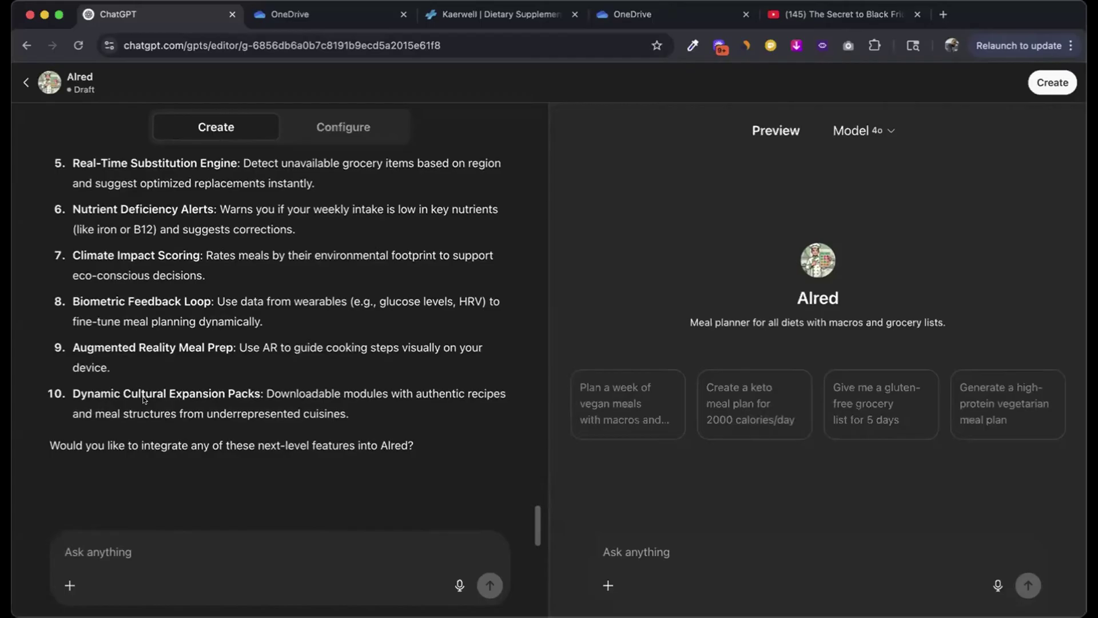
{"action": "left_click", "coordinate": [151, 547]}
{"action": "type", "text": "yes adfgh"}
{"action": "key", "text": "BackSpace"}
{"action": "key", "text": "BackSpace"}
{"action": "key", "text": "BackSpace"}
{"action": "type", "text": "dd"}
{"action": "key", "text": "BackSpace"}
{"action": "type", "text": "all of these"}
{"action": "key", "text": "Return"}
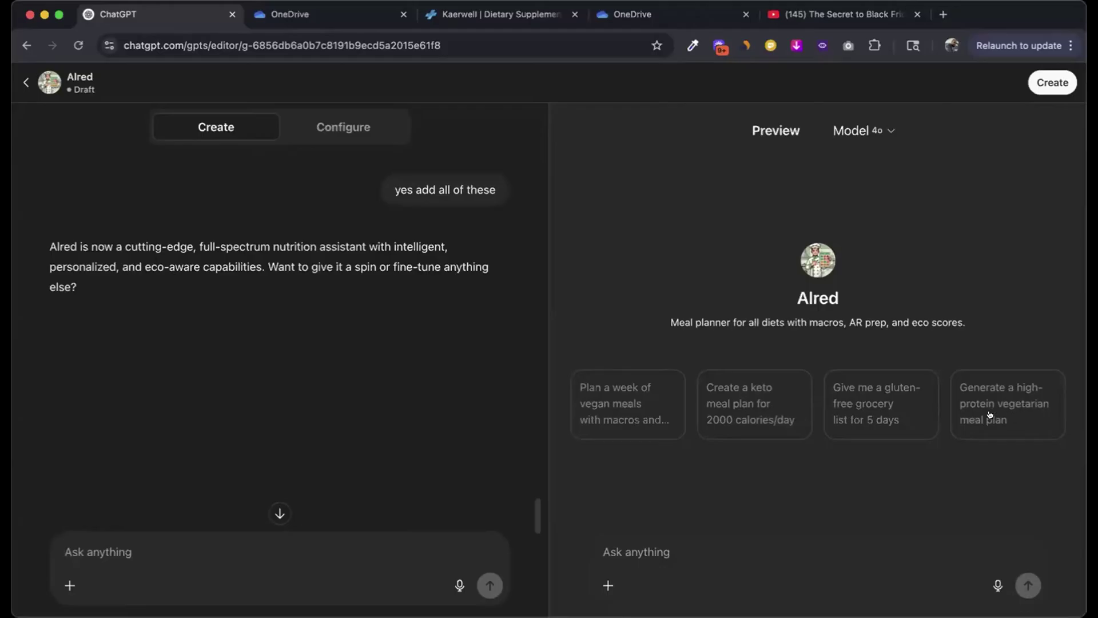
Test Alred in the preview with "I would like a 3 days vacations meal plan that I can prepare for my trip. Make this a low oxalate diet".
{"action": "left_click", "coordinate": [697, 547]}
{"action": "type", "text": "I"}
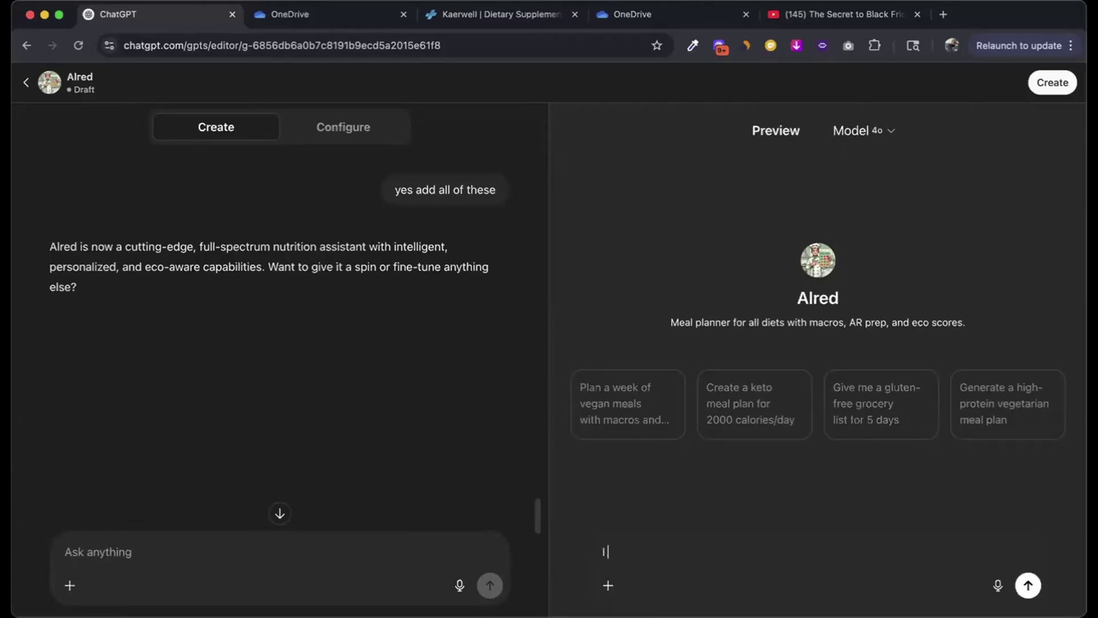
{"action": "type", "text": " would like a "}
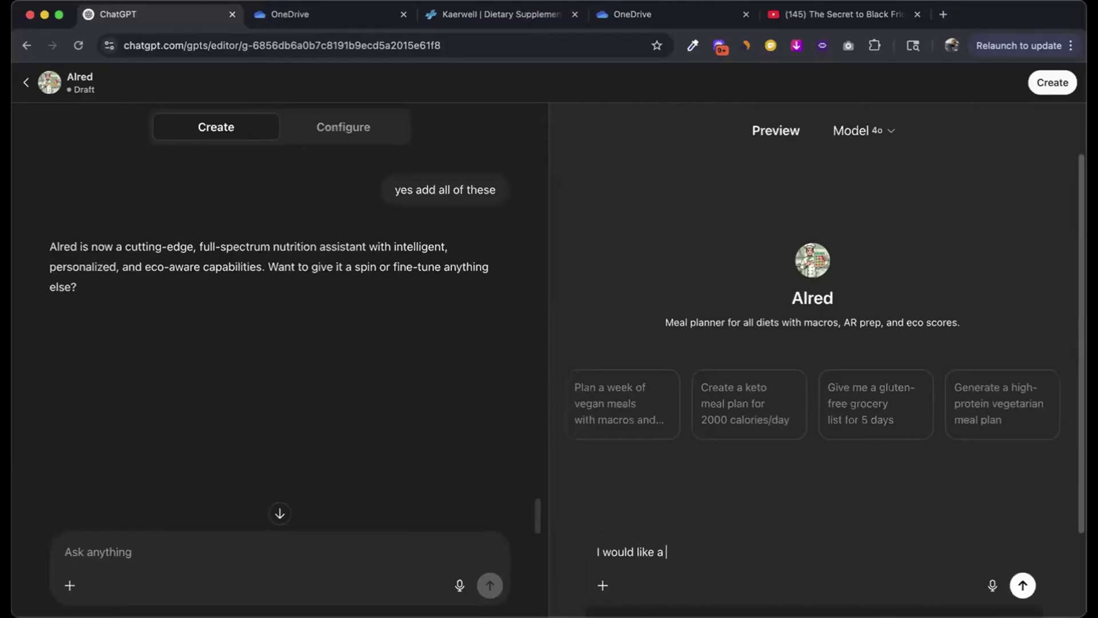
{"action": "type", "text": "3 days cvac"}
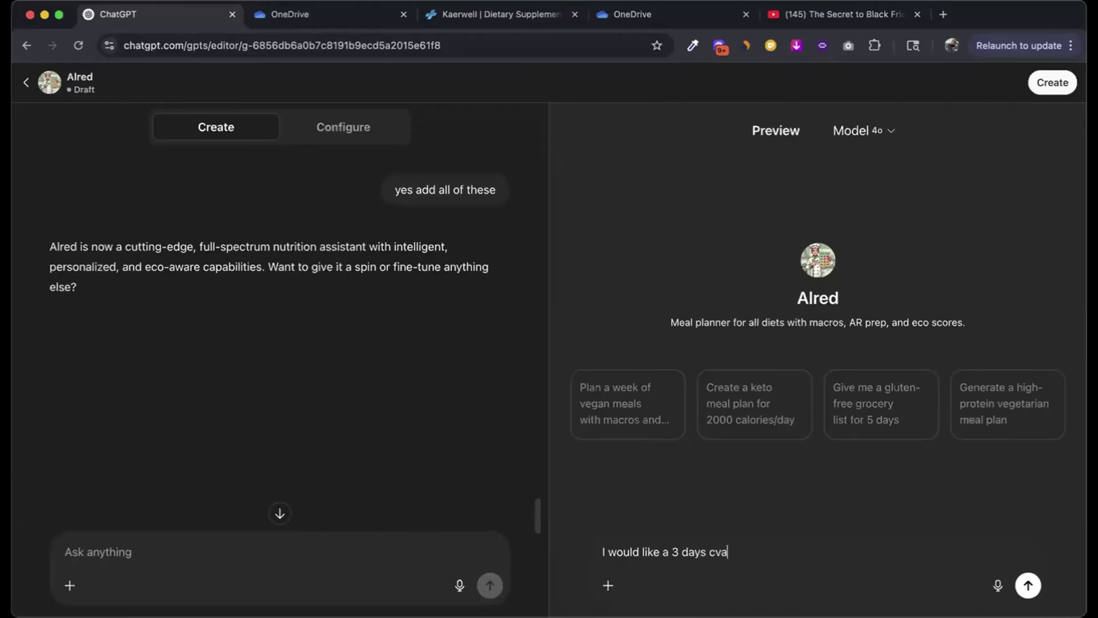
{"action": "key", "text": "BackSpace"}
{"action": "type", "text": "vacations meal plan that I can prepare for my trip. Make this a "}
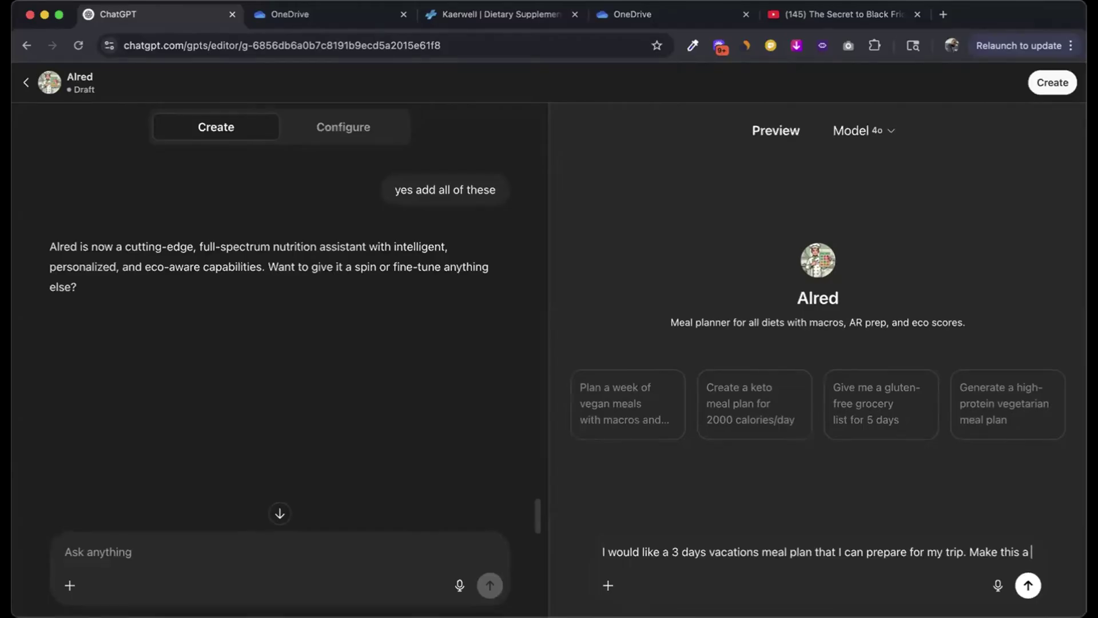
{"action": "type", "text": "low oxalate diet"}
{"action": "key", "text": "Return"}
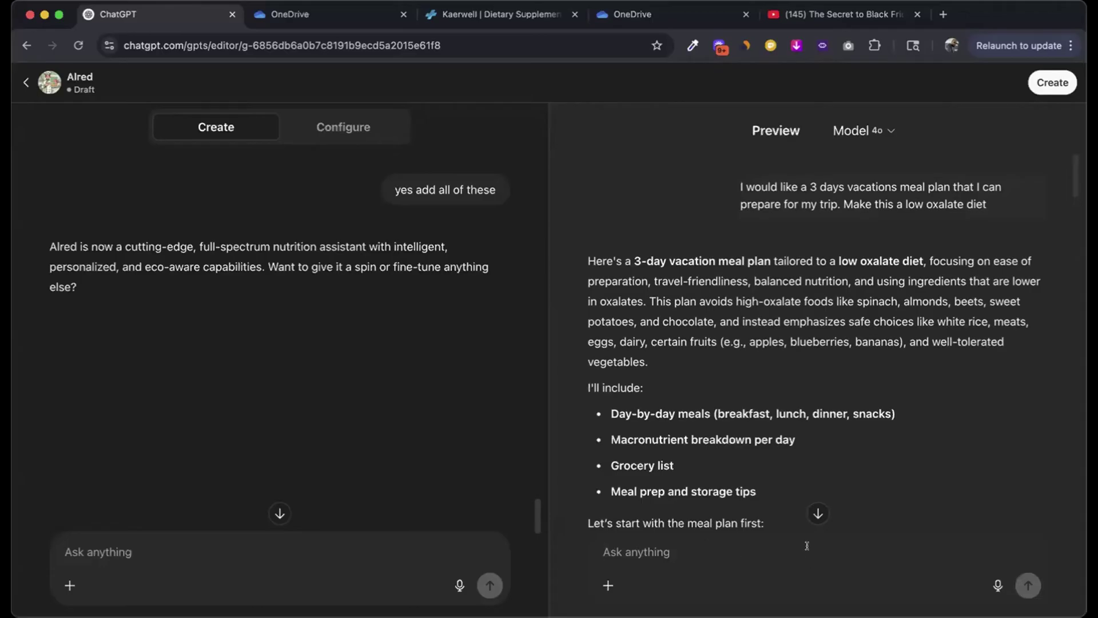
Examine the introduction of the generated meal plan and the Day 1 meals, snacks and macros.
{"action": "scroll", "coordinate": [854, 399], "scroll_direction": "down", "scroll_amount": 1}
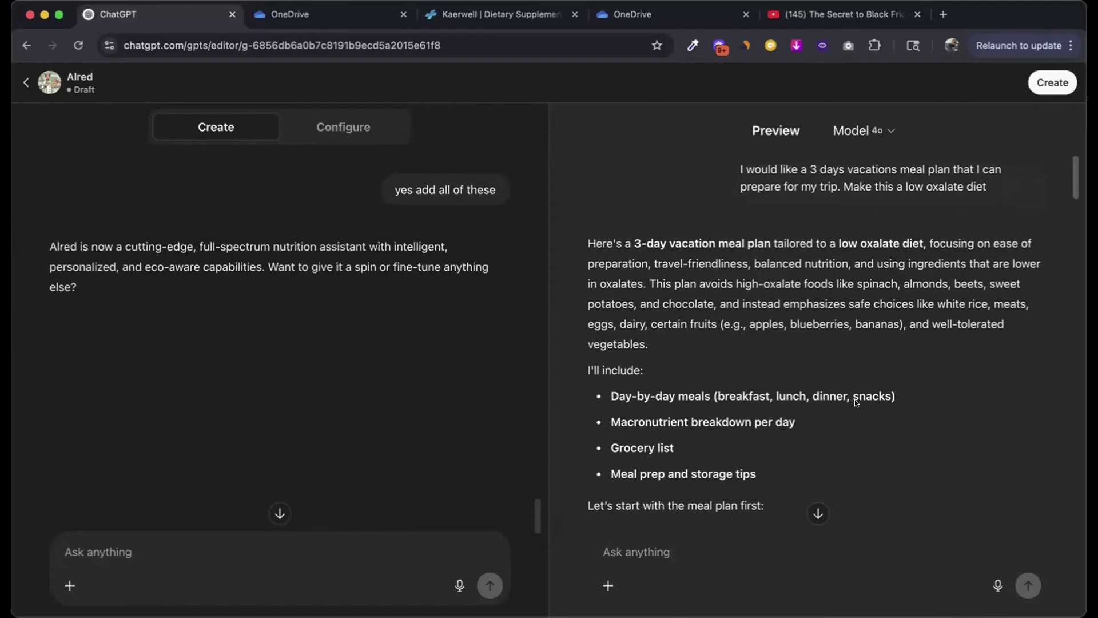
{"action": "scroll", "coordinate": [854, 399], "scroll_direction": "down", "scroll_amount": 3}
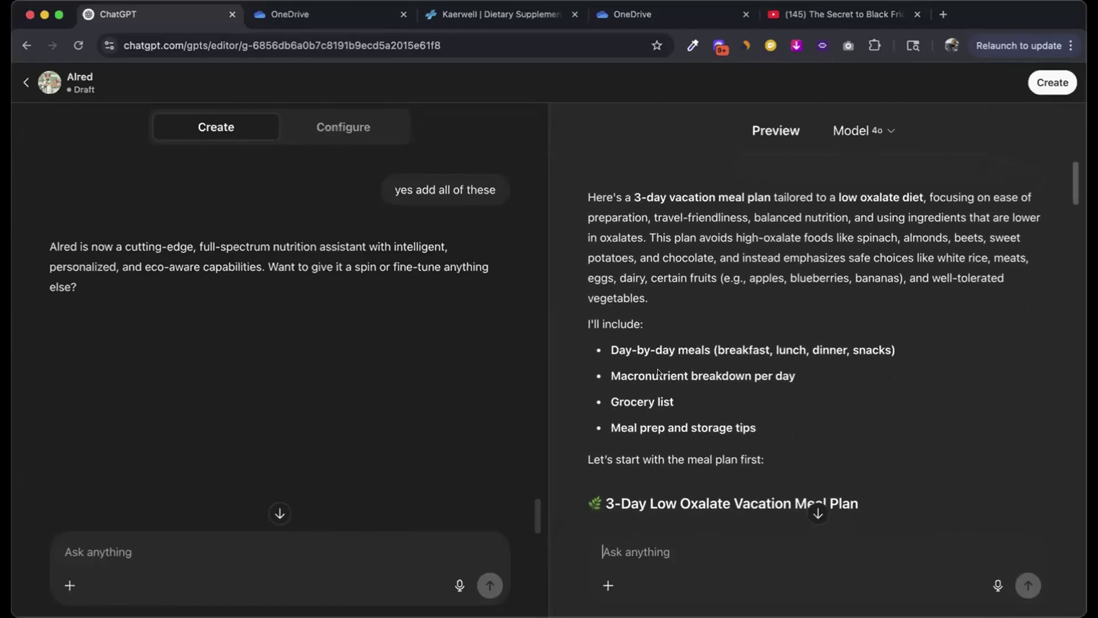
{"action": "scroll", "coordinate": [650, 364], "scroll_direction": "down", "scroll_amount": 2}
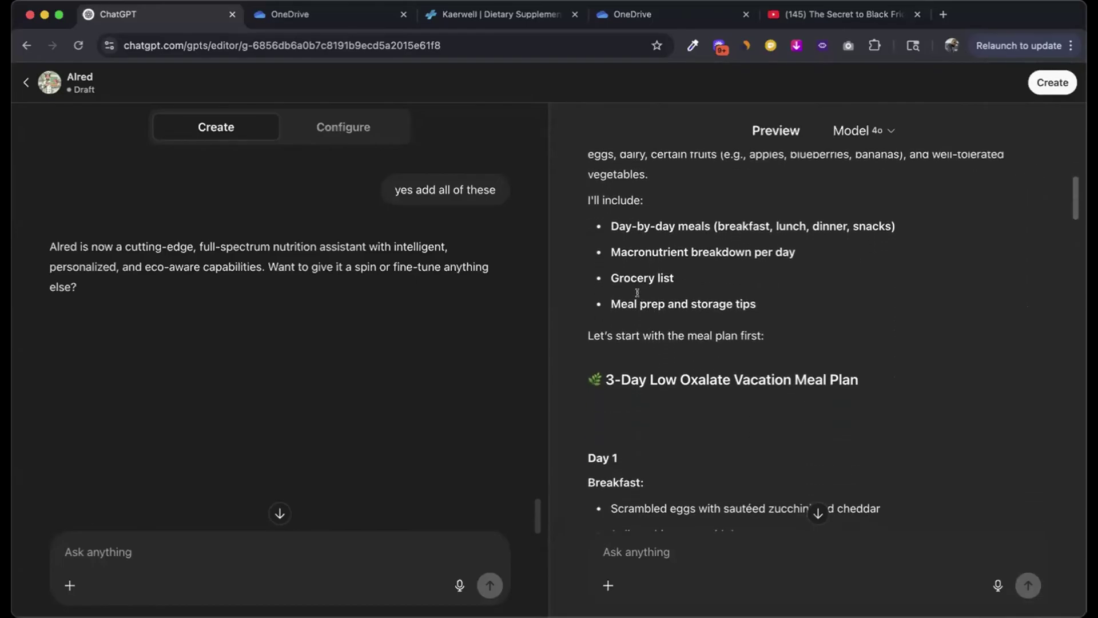
{"action": "scroll", "coordinate": [627, 343], "scroll_direction": "down", "scroll_amount": 2}
{"action": "scroll", "coordinate": [616, 351], "scroll_direction": "down", "scroll_amount": 2}
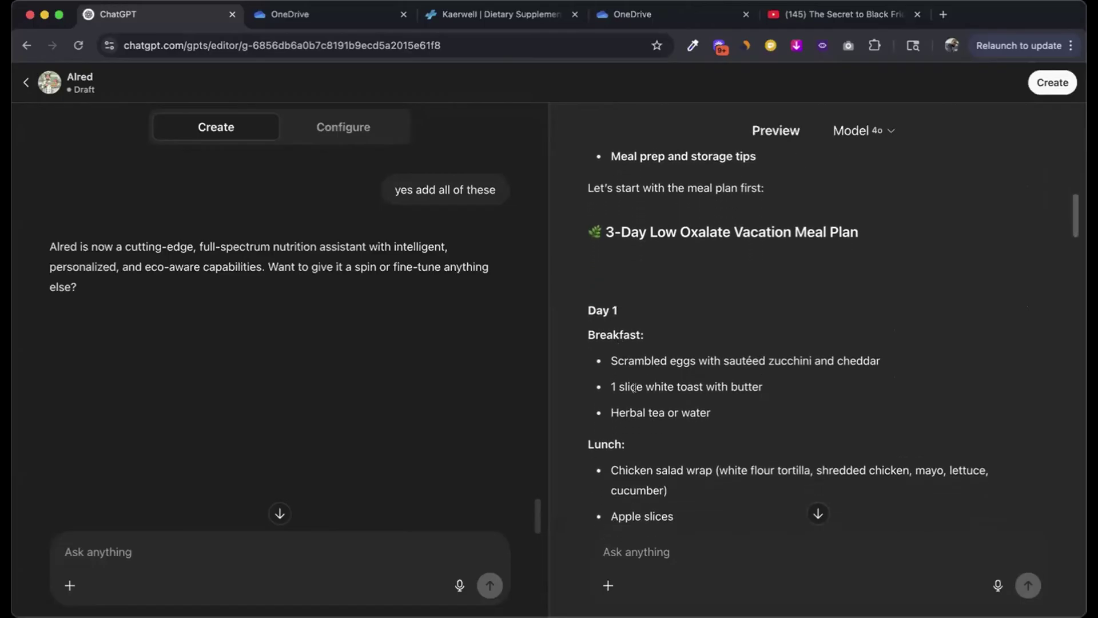
{"action": "scroll", "coordinate": [633, 387], "scroll_direction": "down", "scroll_amount": 1}
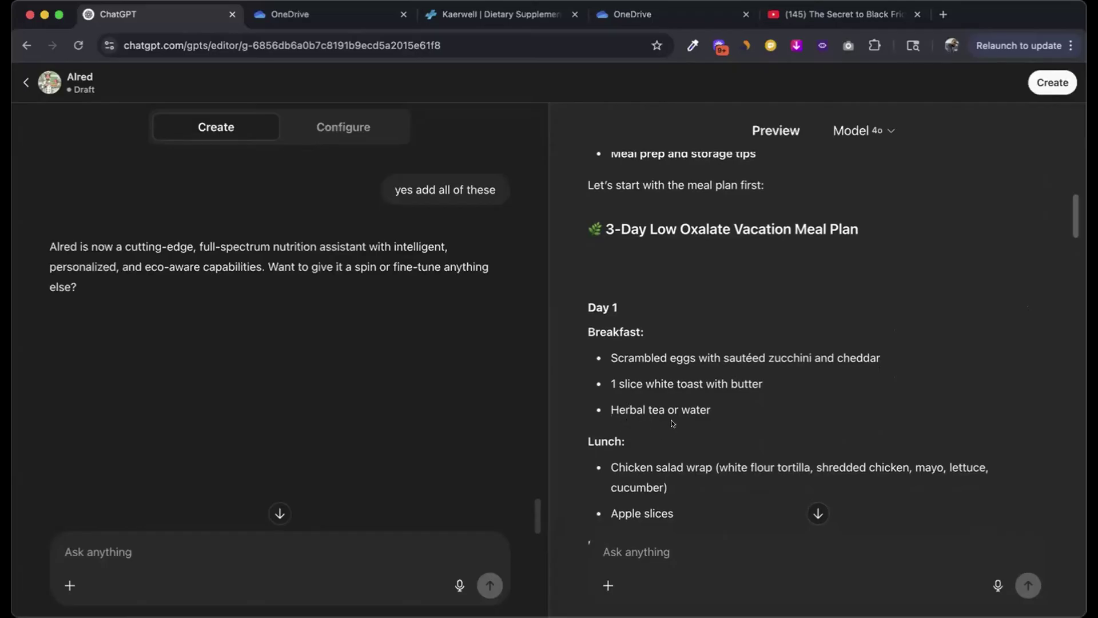
{"action": "scroll", "coordinate": [664, 446], "scroll_direction": "down", "scroll_amount": 3}
{"action": "scroll", "coordinate": [649, 489], "scroll_direction": "down", "scroll_amount": 3}
{"action": "scroll", "coordinate": [649, 489], "scroll_direction": "down", "scroll_amount": 2}
{"action": "scroll", "coordinate": [649, 489], "scroll_direction": "down", "scroll_amount": 2}
{"action": "scroll", "coordinate": [649, 489], "scroll_direction": "down", "scroll_amount": 2}
{"action": "scroll", "coordinate": [649, 489], "scroll_direction": "down", "scroll_amount": 3}
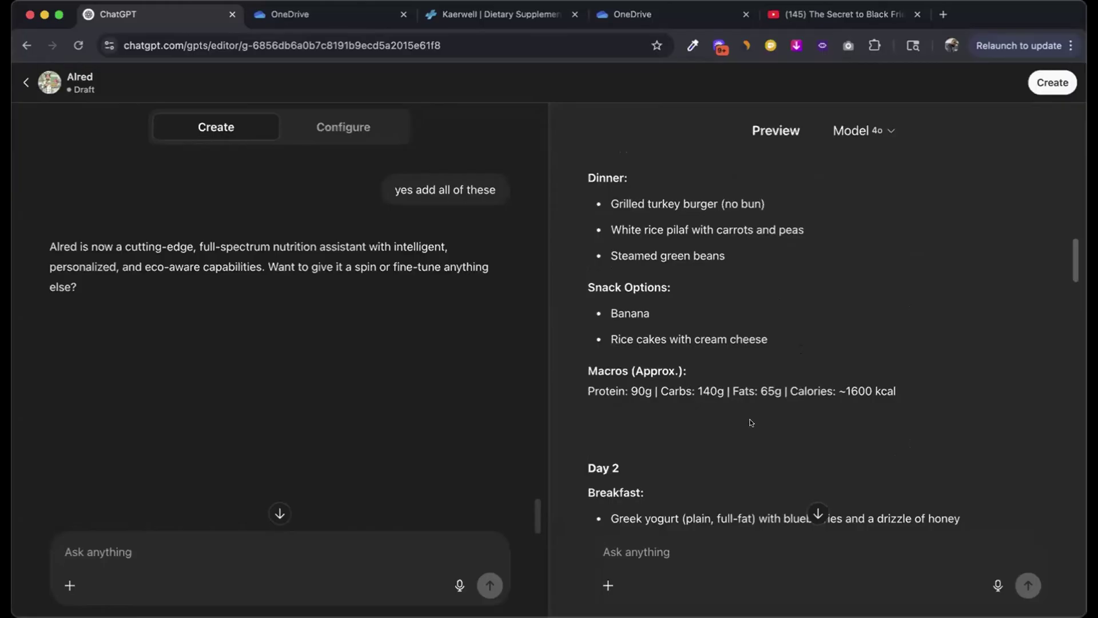
Examine the Day 2 and Day 3 meals with their macros, the grocery list, and the prep and travel tips.
{"action": "scroll", "coordinate": [751, 423], "scroll_direction": "down", "scroll_amount": 6}
{"action": "scroll", "coordinate": [751, 423], "scroll_direction": "down", "scroll_amount": 2}
{"action": "scroll", "coordinate": [751, 423], "scroll_direction": "down", "scroll_amount": 1}
{"action": "scroll", "coordinate": [751, 422], "scroll_direction": "down", "scroll_amount": 3}
{"action": "scroll", "coordinate": [751, 422], "scroll_direction": "down", "scroll_amount": 4}
{"action": "scroll", "coordinate": [751, 423], "scroll_direction": "down", "scroll_amount": 6}
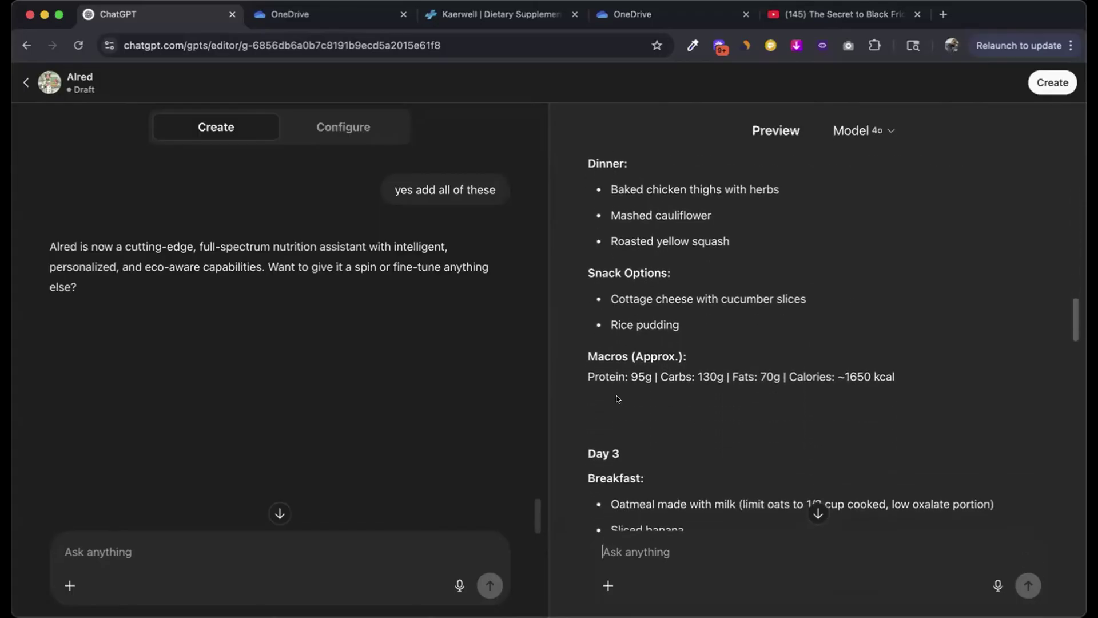
{"action": "scroll", "coordinate": [618, 399], "scroll_direction": "down", "scroll_amount": 8}
{"action": "scroll", "coordinate": [611, 435], "scroll_direction": "down", "scroll_amount": 18}
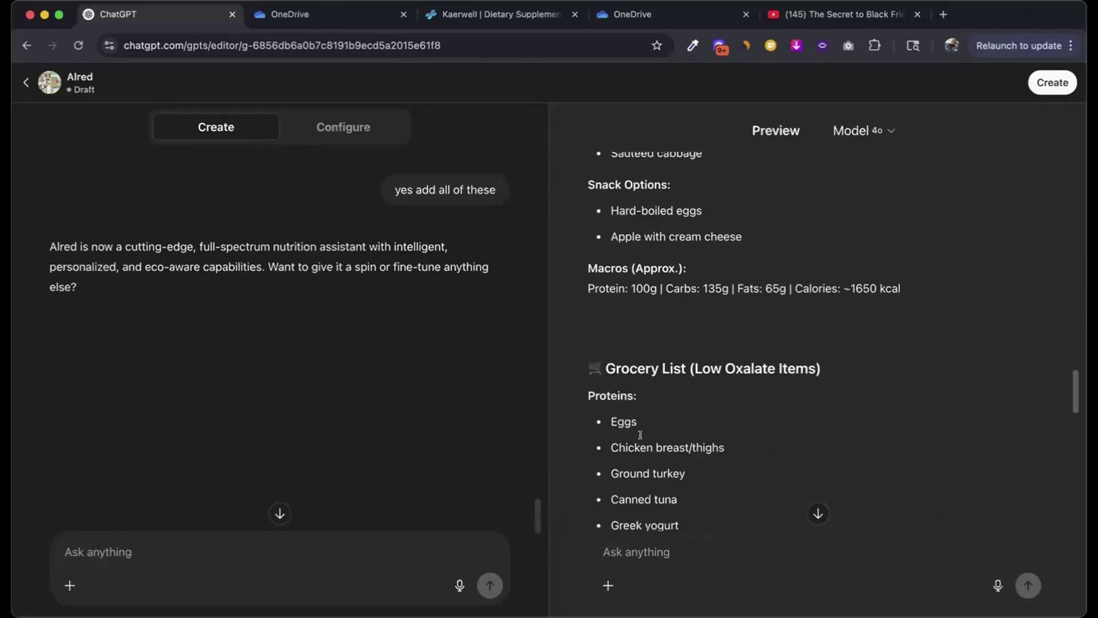
{"action": "scroll", "coordinate": [640, 435], "scroll_direction": "down", "scroll_amount": 9}
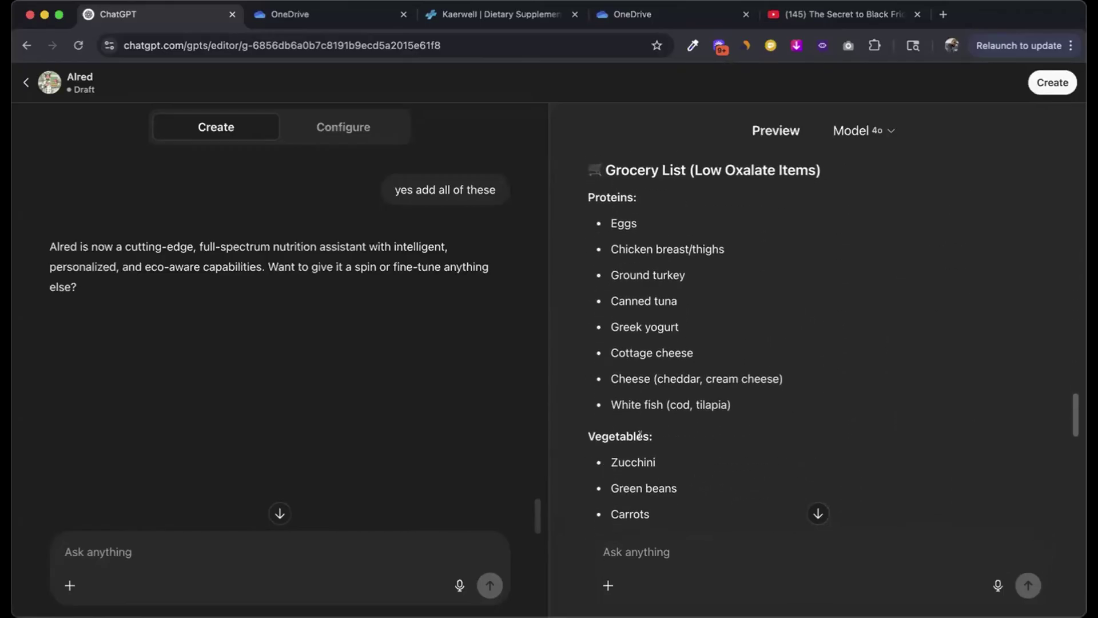
{"action": "scroll", "coordinate": [640, 434], "scroll_direction": "down", "scroll_amount": 11}
{"action": "scroll", "coordinate": [641, 434], "scroll_direction": "down", "scroll_amount": 10}
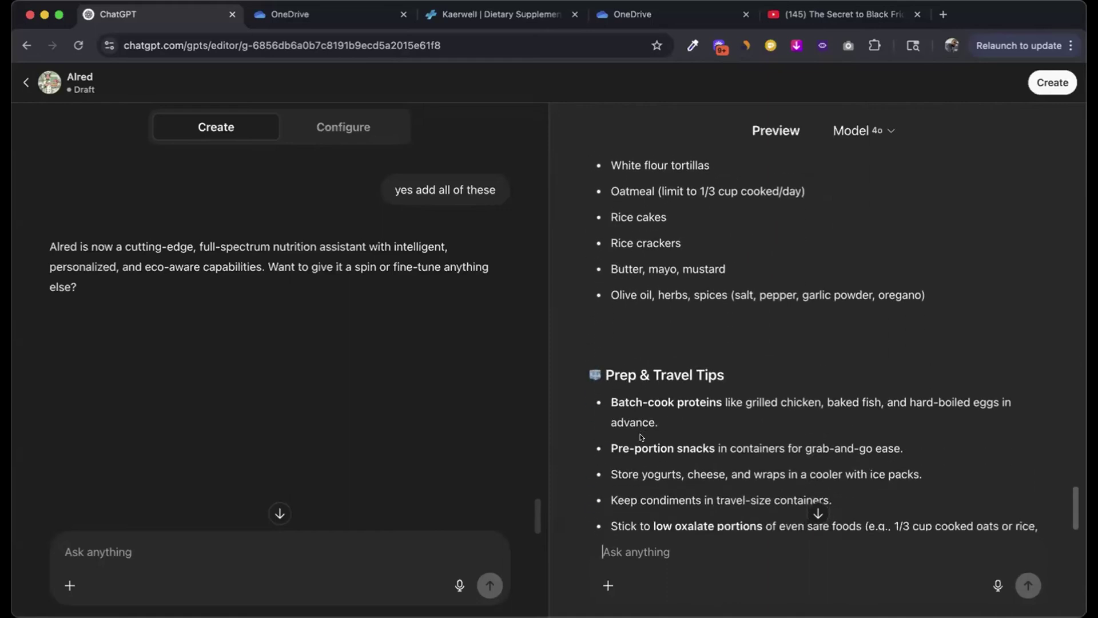
Go back to the start of the preview conversation and highlight the text of the vacation meal plan request.
{"action": "scroll", "coordinate": [686, 436], "scroll_direction": "up", "scroll_amount": 3}
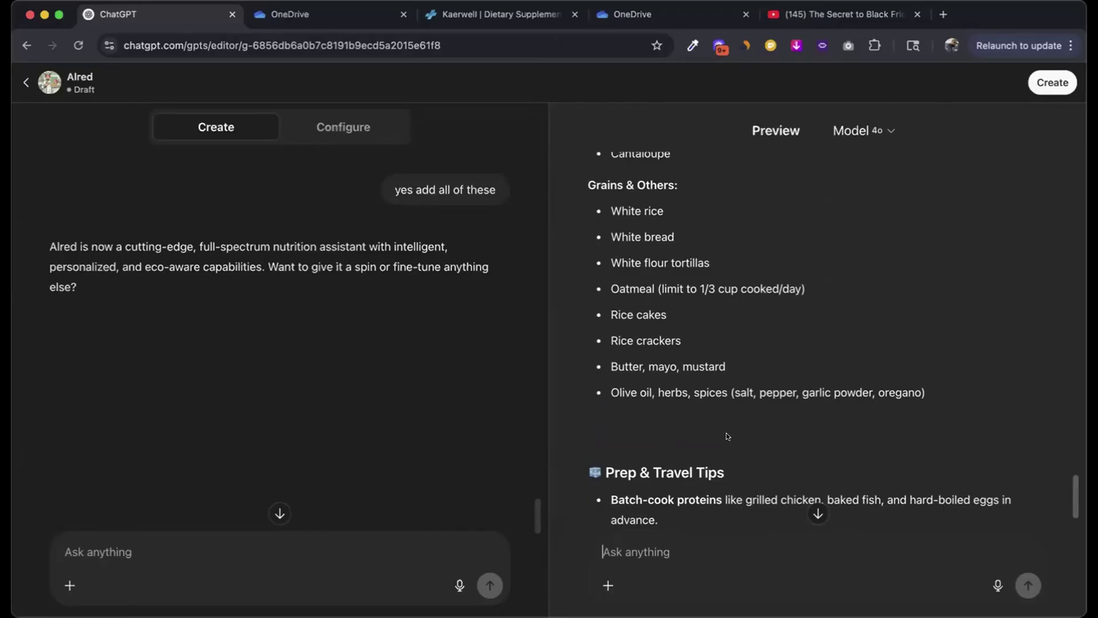
{"action": "scroll", "coordinate": [840, 375], "scroll_direction": "up", "scroll_amount": 20}
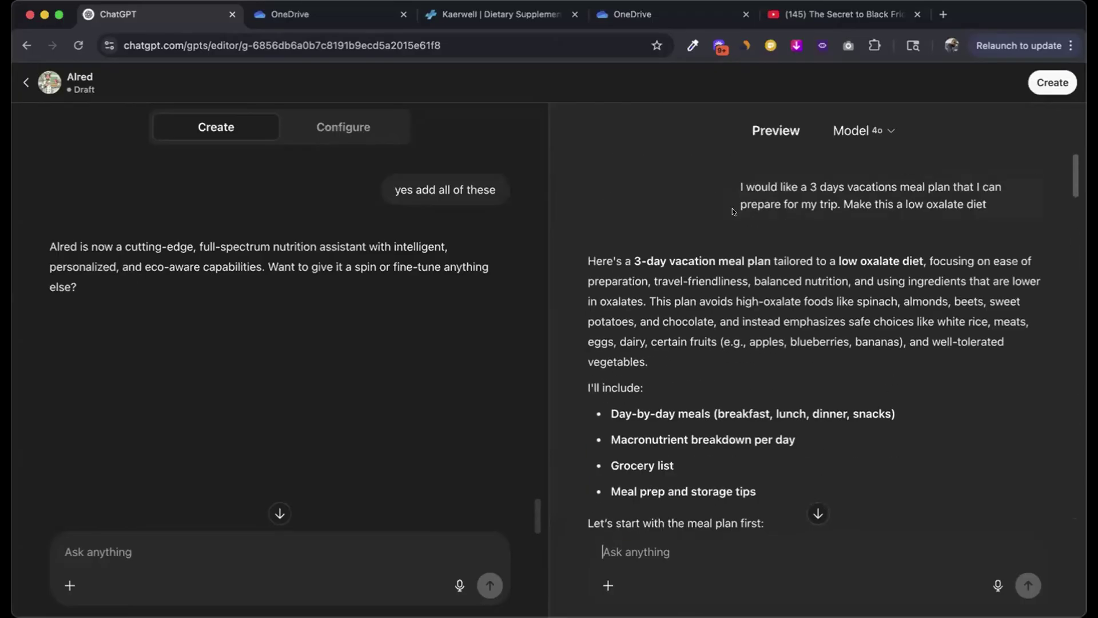
{"action": "left_click_drag", "start_coordinate": [741, 183], "coordinate": [1073, 226]}
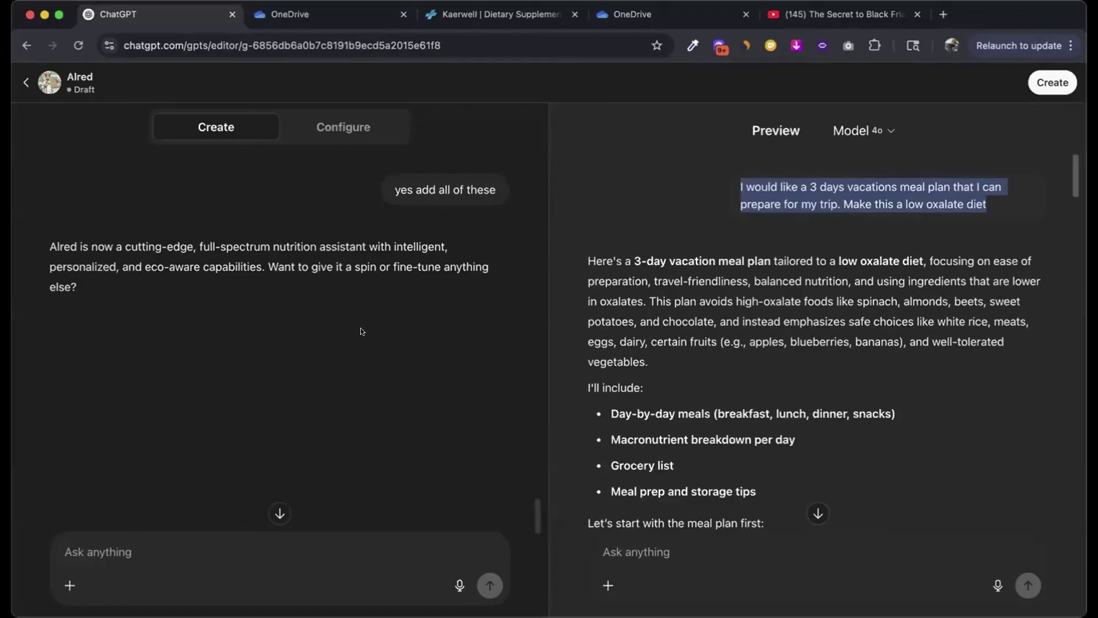
Publish Alred with sharing set to anyone with the link and copy the GPT's link.
{"action": "left_click", "coordinate": [1052, 82]}
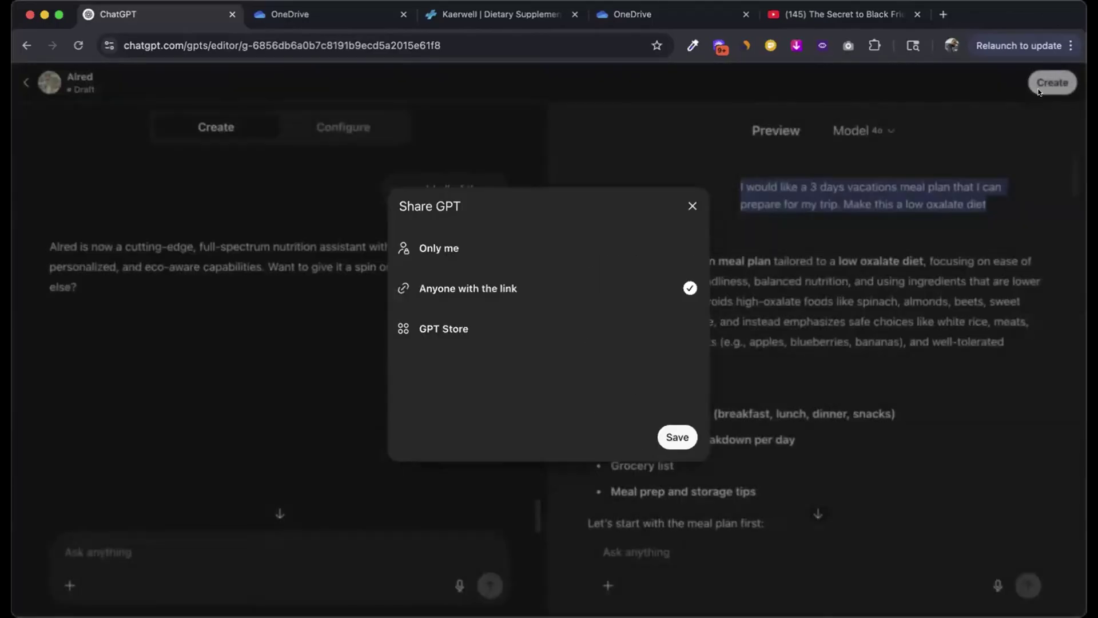
{"action": "left_click", "coordinate": [665, 436]}
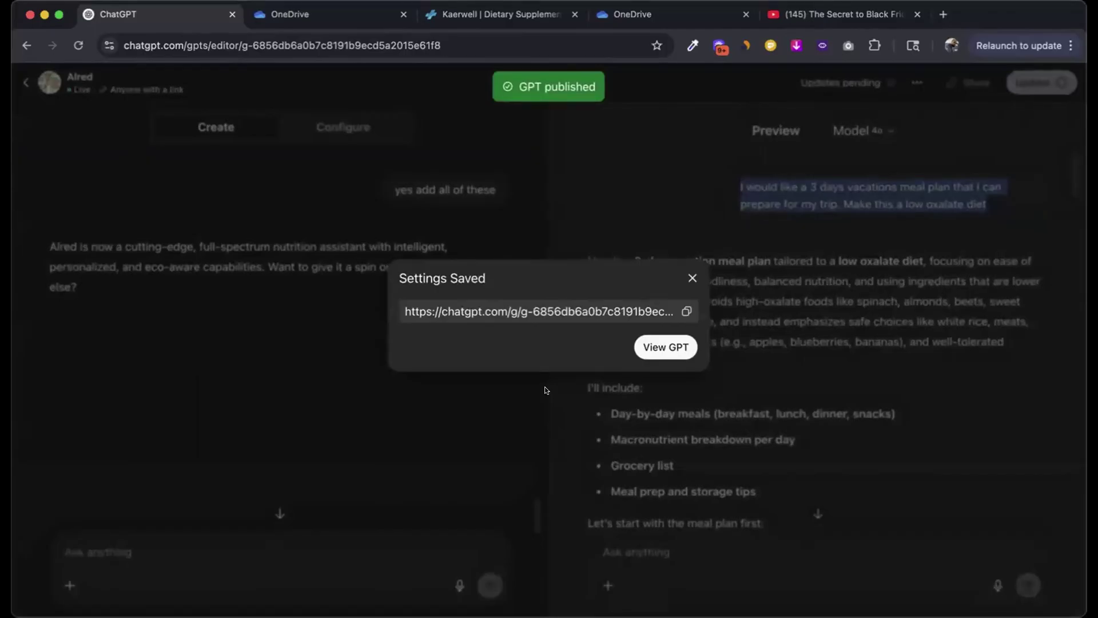
{"action": "left_click", "coordinate": [679, 311]}
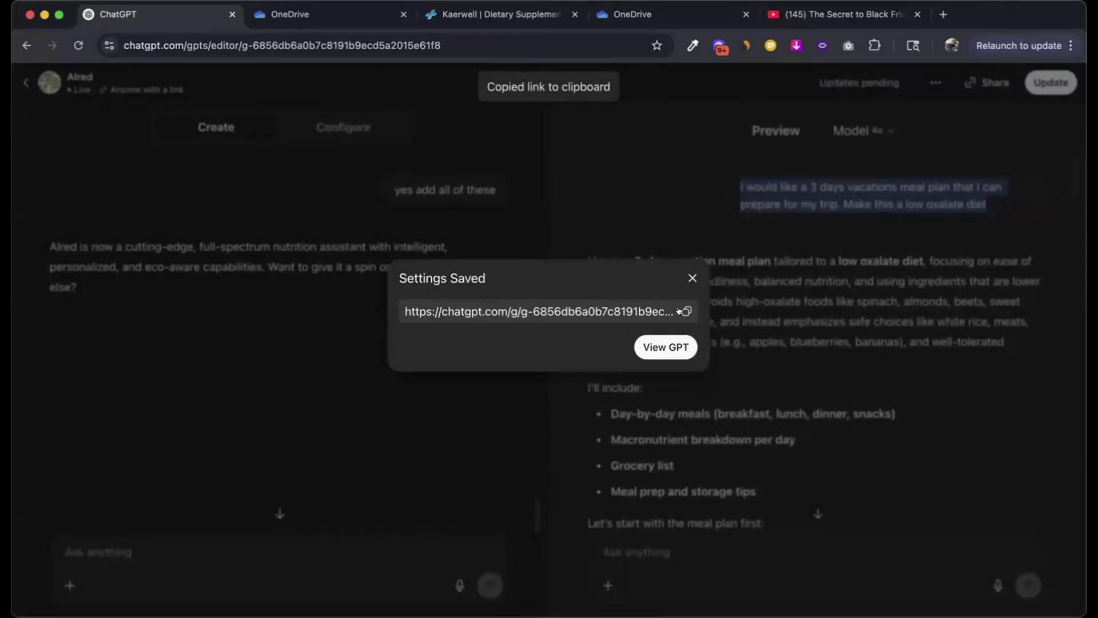
View the published Alred GPT and run its conversation starter "Create a keto meal plan for 2000 calories/day".
{"action": "left_click", "coordinate": [667, 347]}
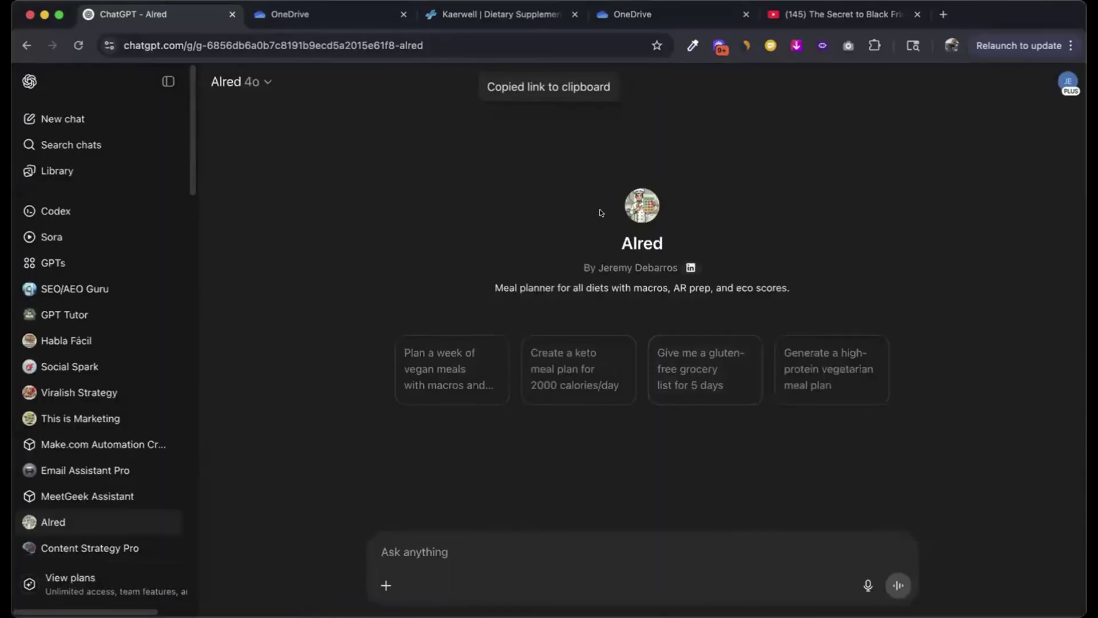
{"action": "left_click", "coordinate": [595, 356]}
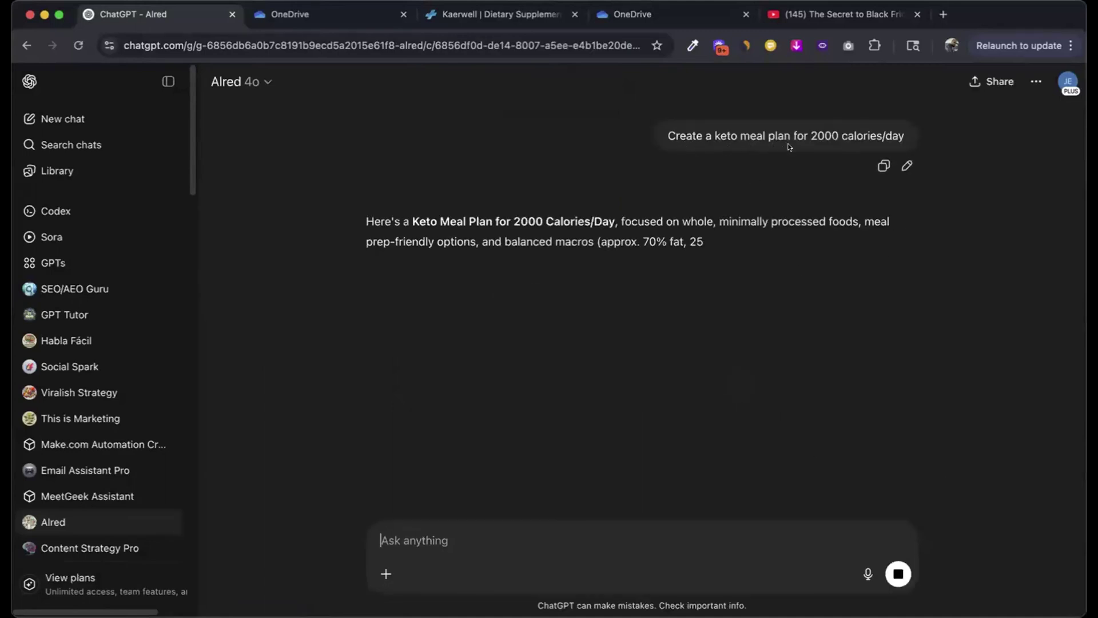
Examine the generated keto plan from the macro targets through the Day 1 meals and grocery list to the closing follow-up question.
{"action": "scroll", "coordinate": [831, 274], "scroll_direction": "down", "scroll_amount": 5}
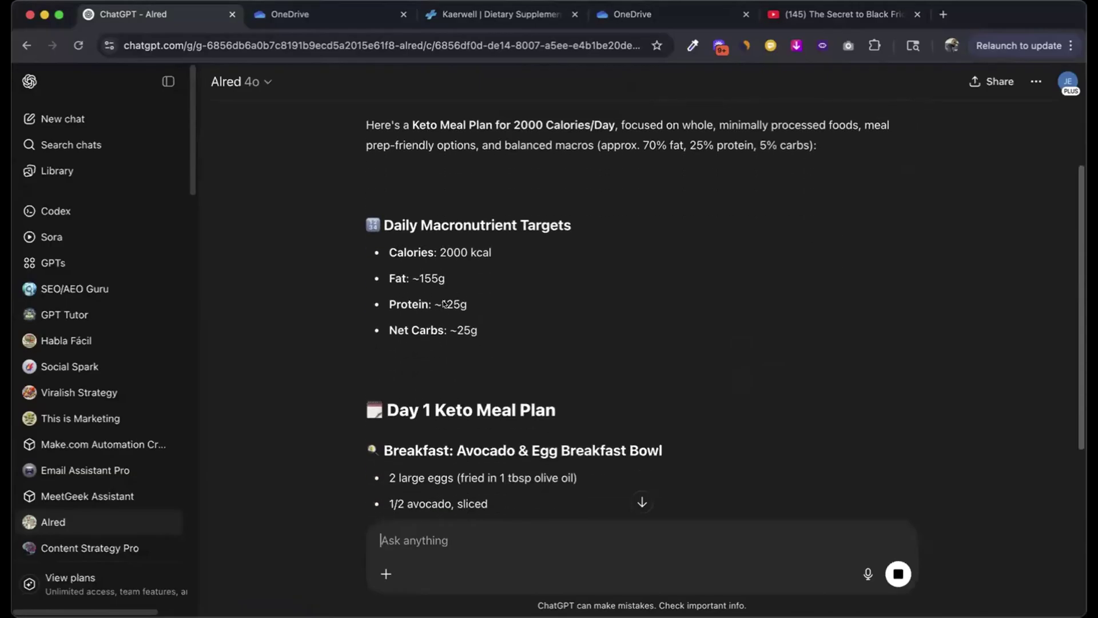
{"action": "scroll", "coordinate": [503, 297], "scroll_direction": "down", "scroll_amount": 5}
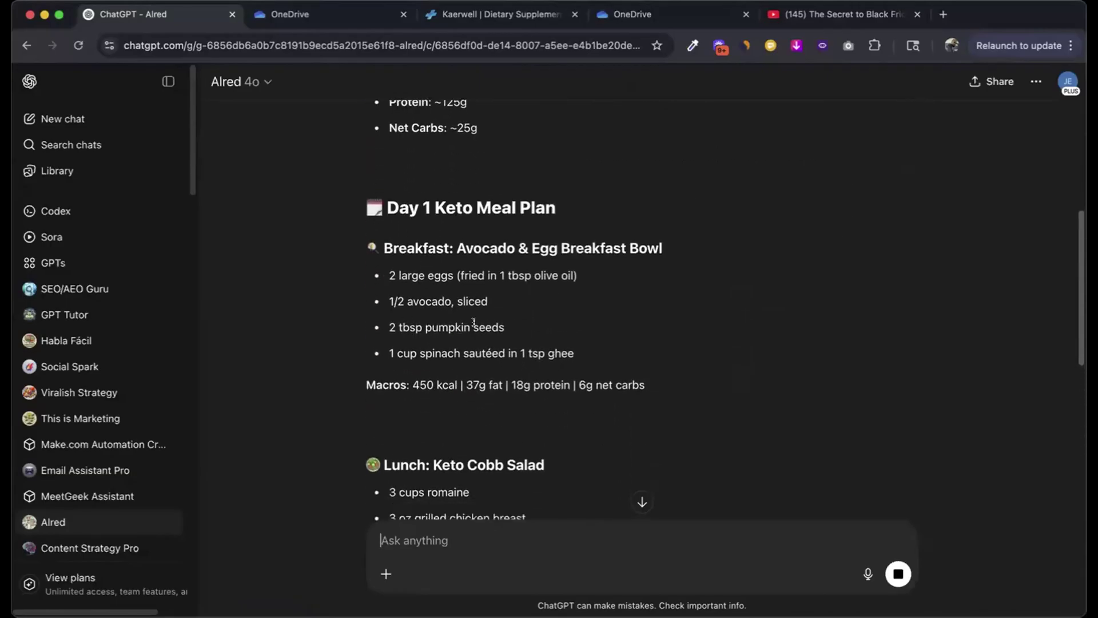
{"action": "scroll", "coordinate": [420, 417], "scroll_direction": "down", "scroll_amount": 3}
{"action": "scroll", "coordinate": [440, 292], "scroll_direction": "down", "scroll_amount": 6}
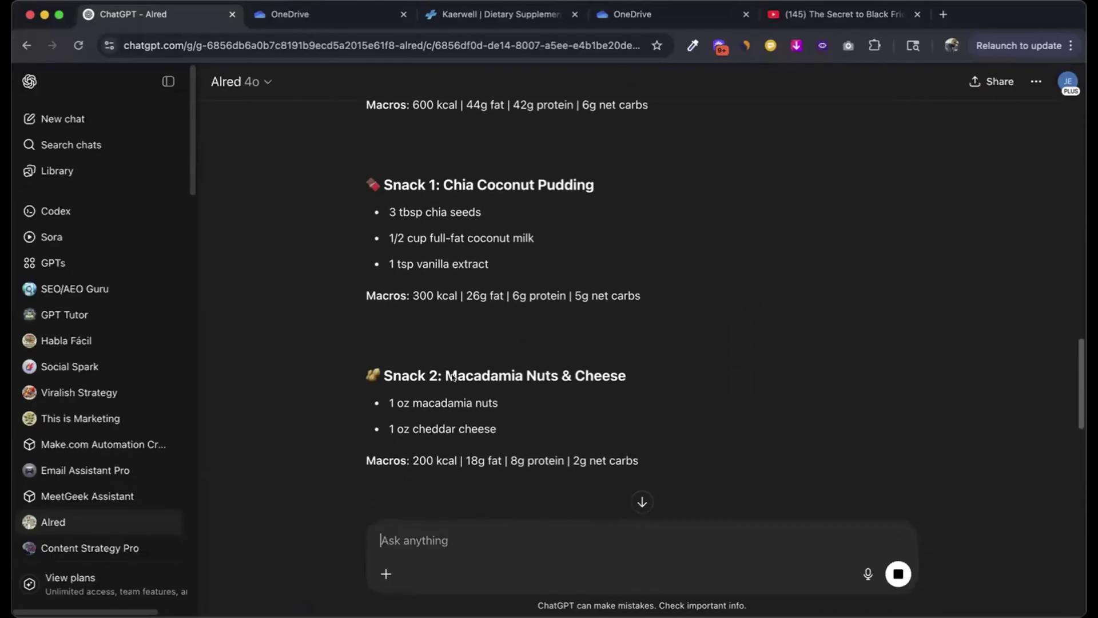
{"action": "scroll", "coordinate": [474, 337], "scroll_direction": "down", "scroll_amount": 5}
{"action": "scroll", "coordinate": [473, 333], "scroll_direction": "down", "scroll_amount": 4}
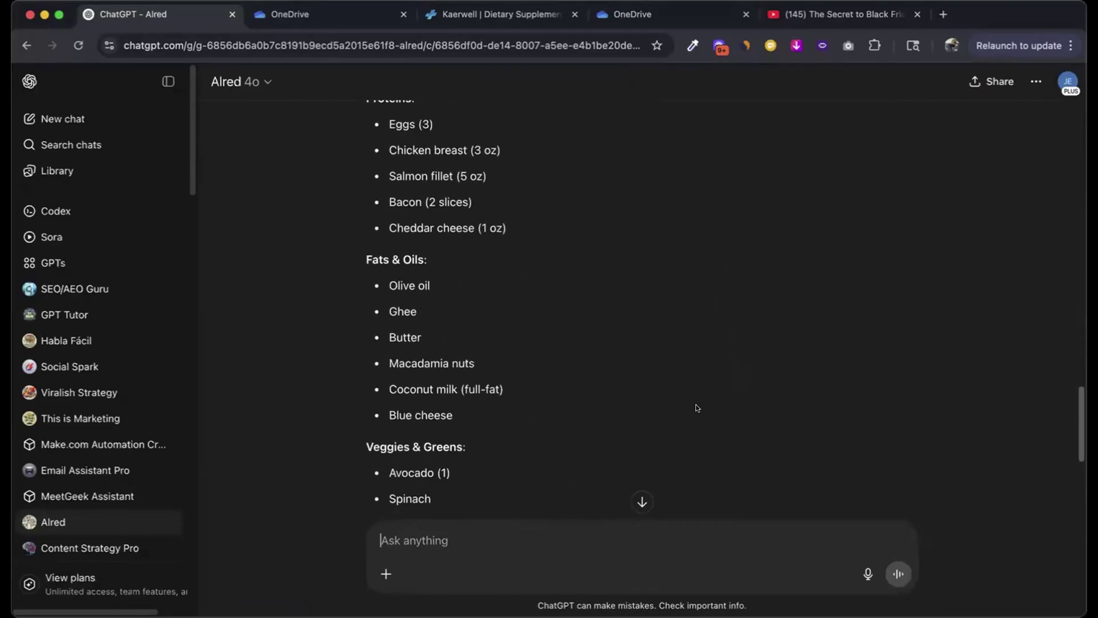
{"action": "scroll", "coordinate": [695, 403], "scroll_direction": "up", "scroll_amount": 20}
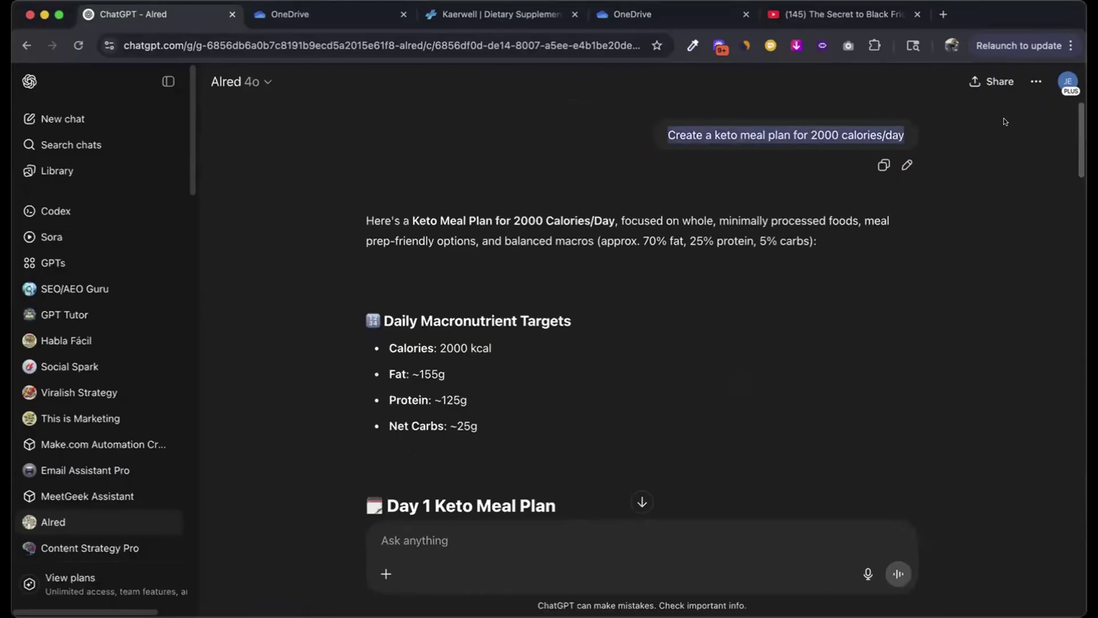
{"action": "scroll", "coordinate": [420, 446], "scroll_direction": "down", "scroll_amount": 9}
{"action": "scroll", "coordinate": [420, 446], "scroll_direction": "down", "scroll_amount": 13}
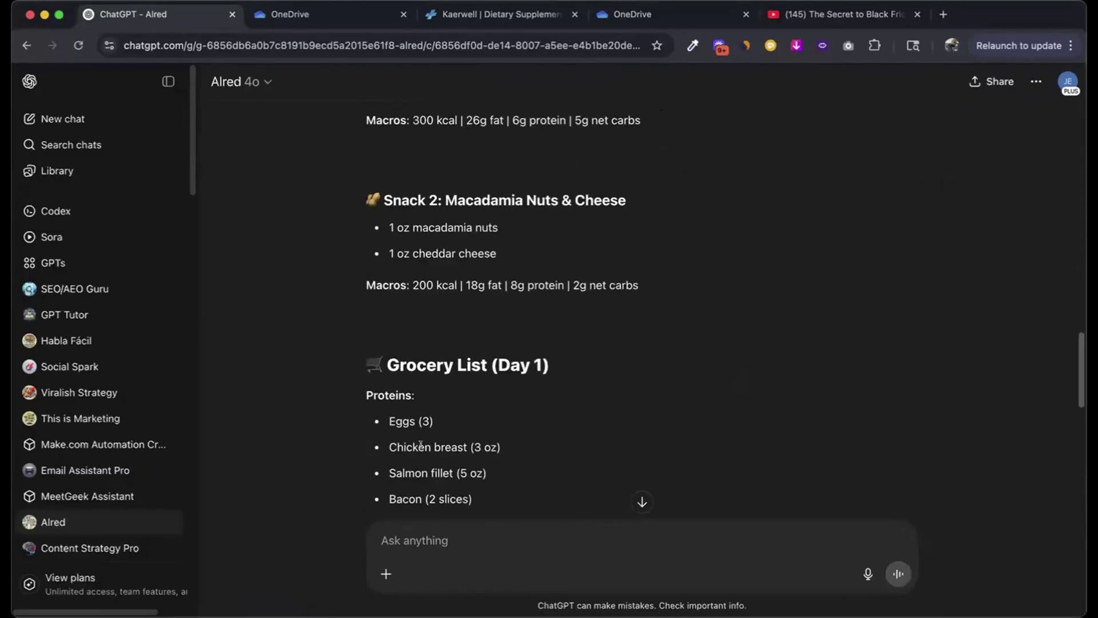
{"action": "scroll", "coordinate": [421, 446], "scroll_direction": "down", "scroll_amount": 1}
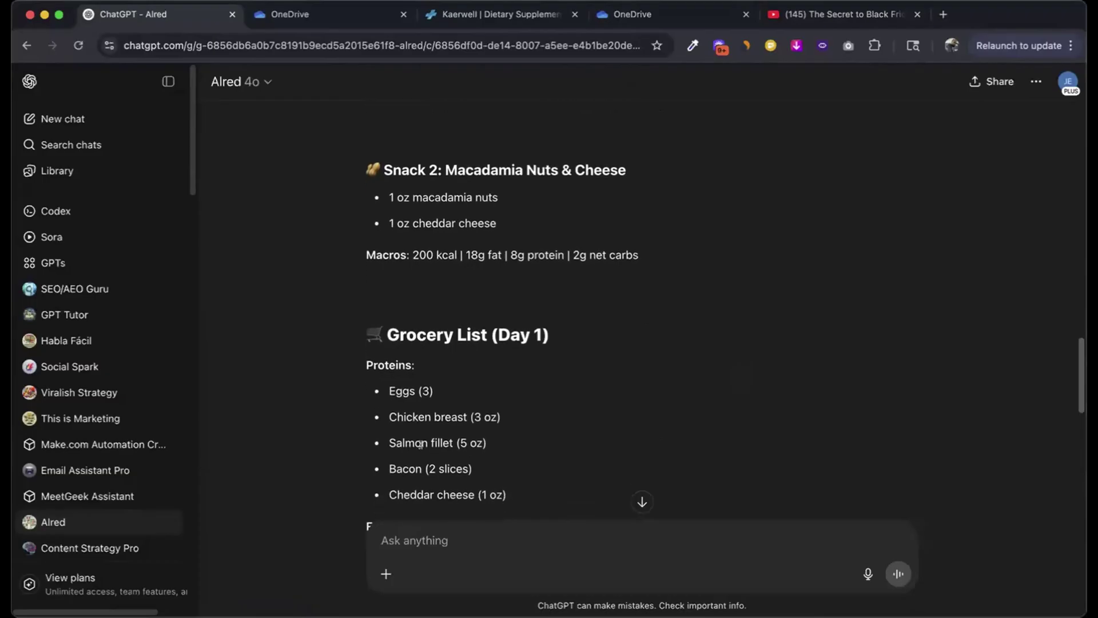
{"action": "scroll", "coordinate": [421, 443], "scroll_direction": "down", "scroll_amount": 11}
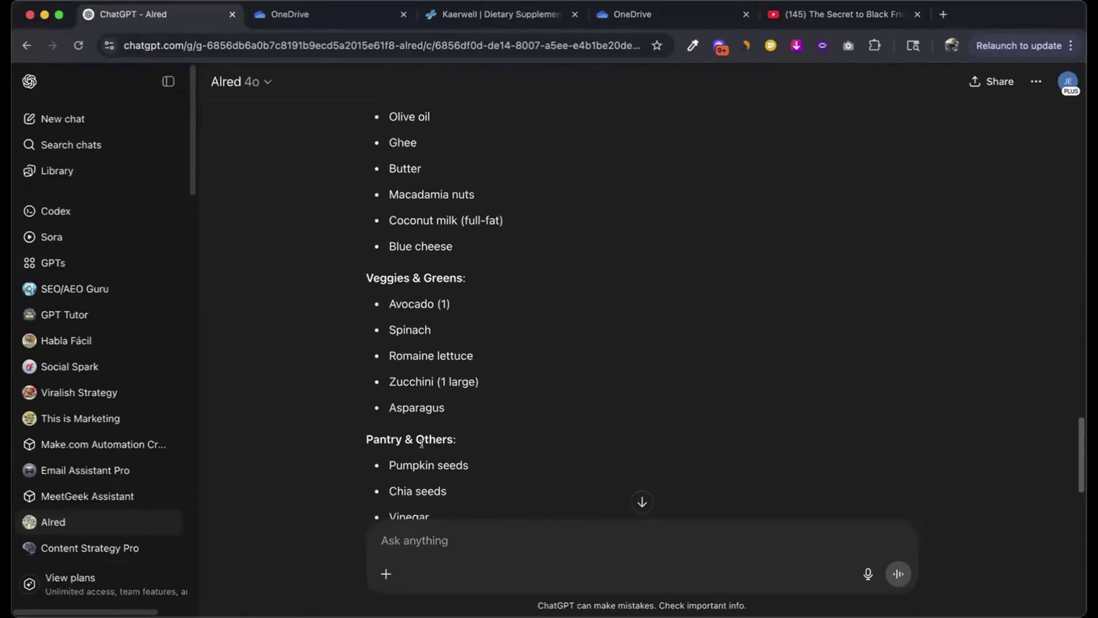
{"action": "scroll", "coordinate": [420, 447], "scroll_direction": "down", "scroll_amount": 1}
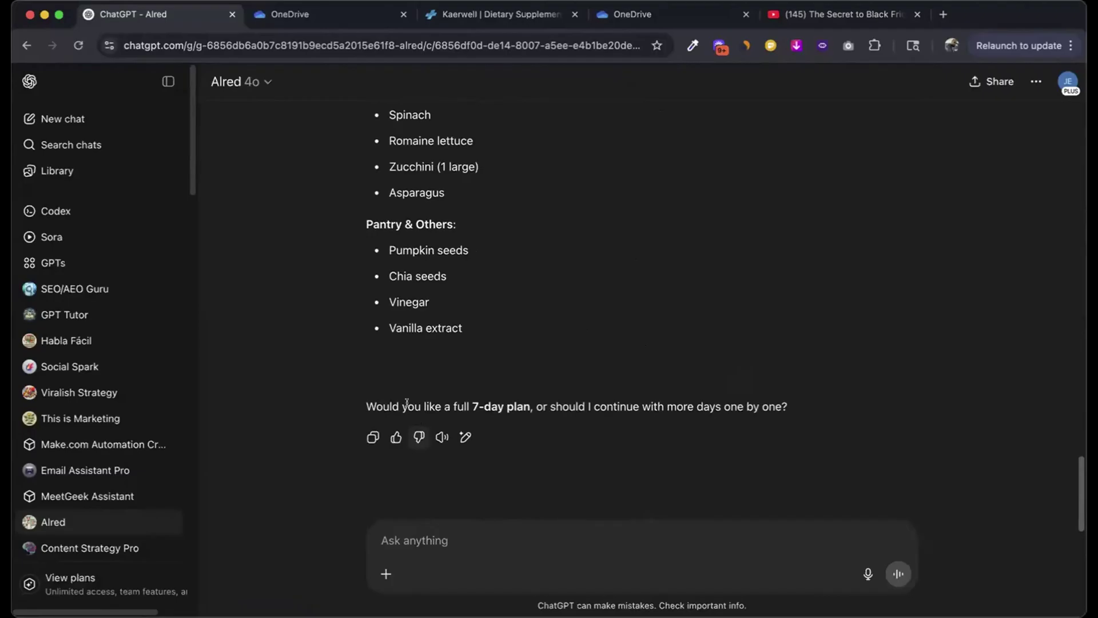
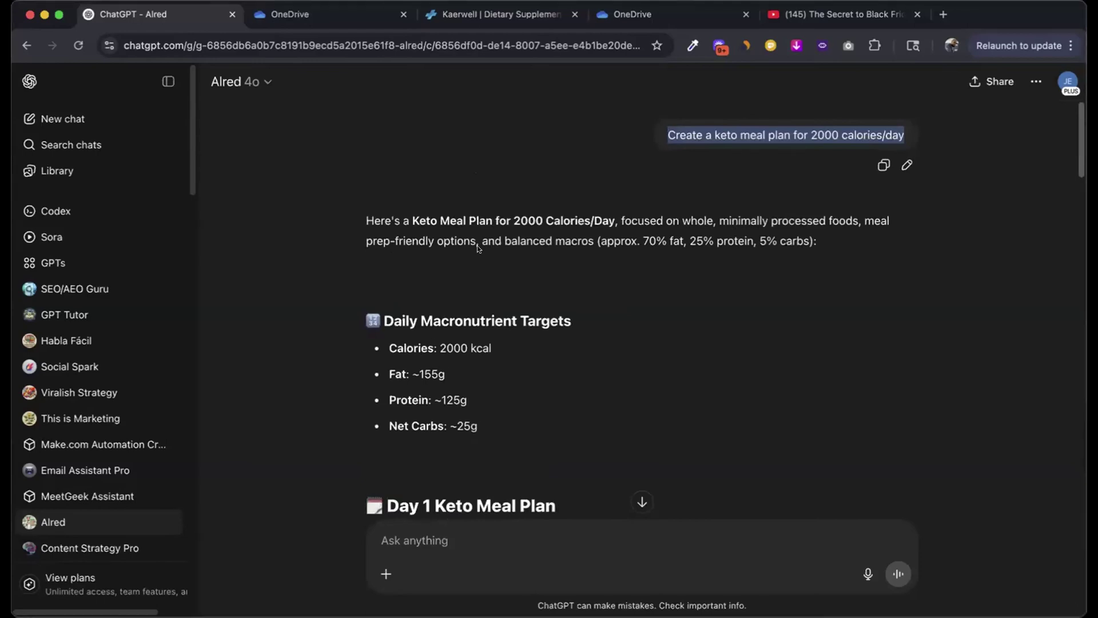
Open Alred for editing and read its full instructions in the expanded view, closing that view when finished.
{"action": "left_click", "coordinate": [249, 85]}
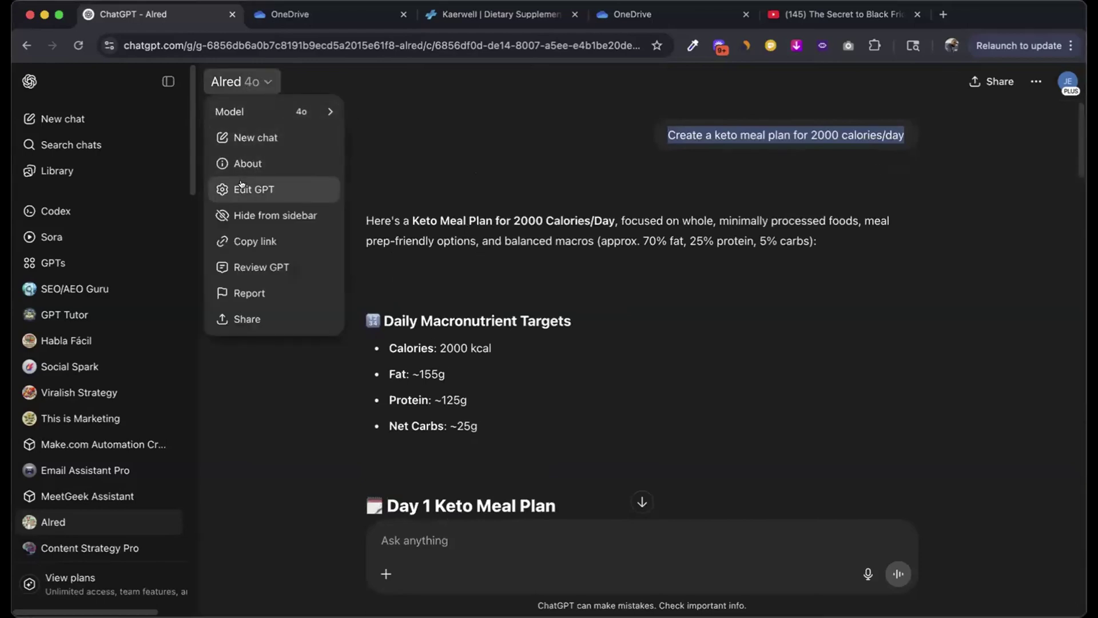
{"action": "left_click", "coordinate": [241, 185]}
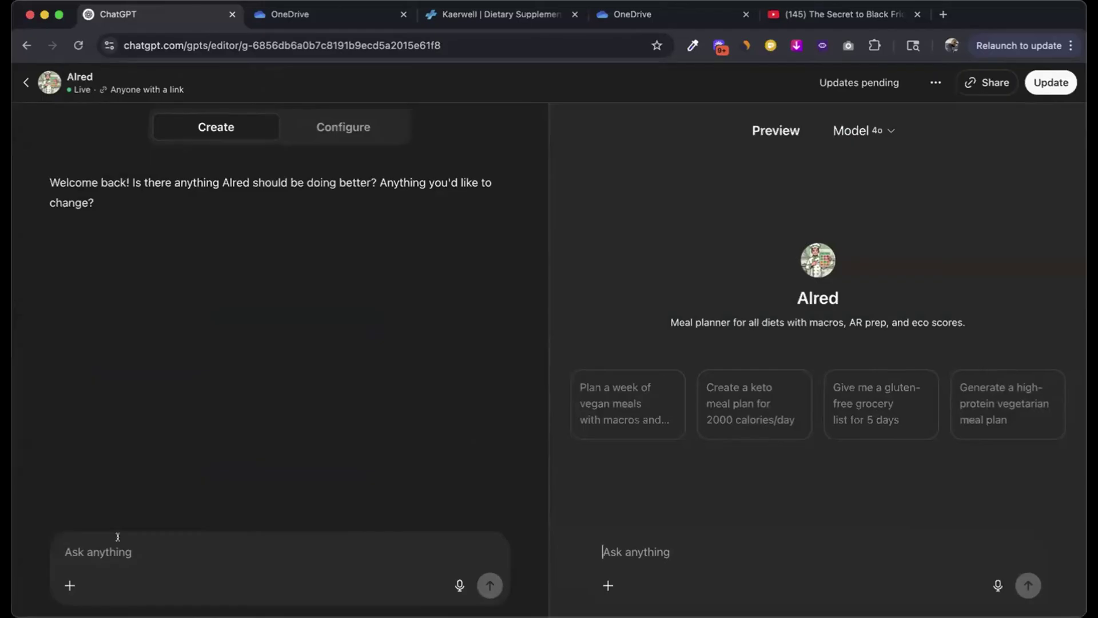
{"action": "left_click", "coordinate": [331, 133]}
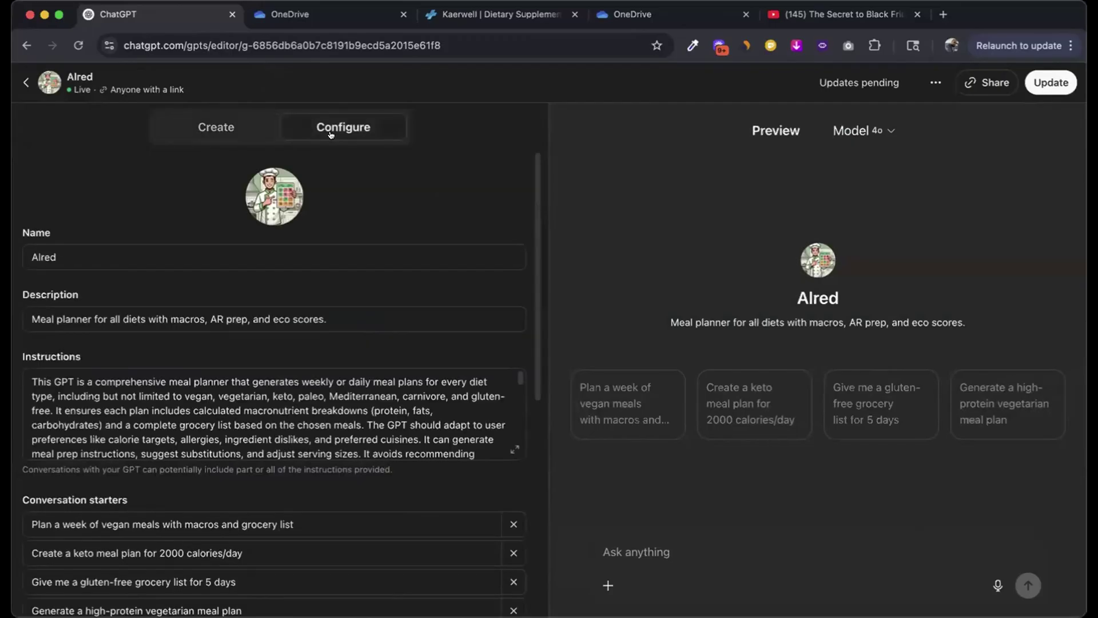
{"action": "left_click", "coordinate": [511, 450]}
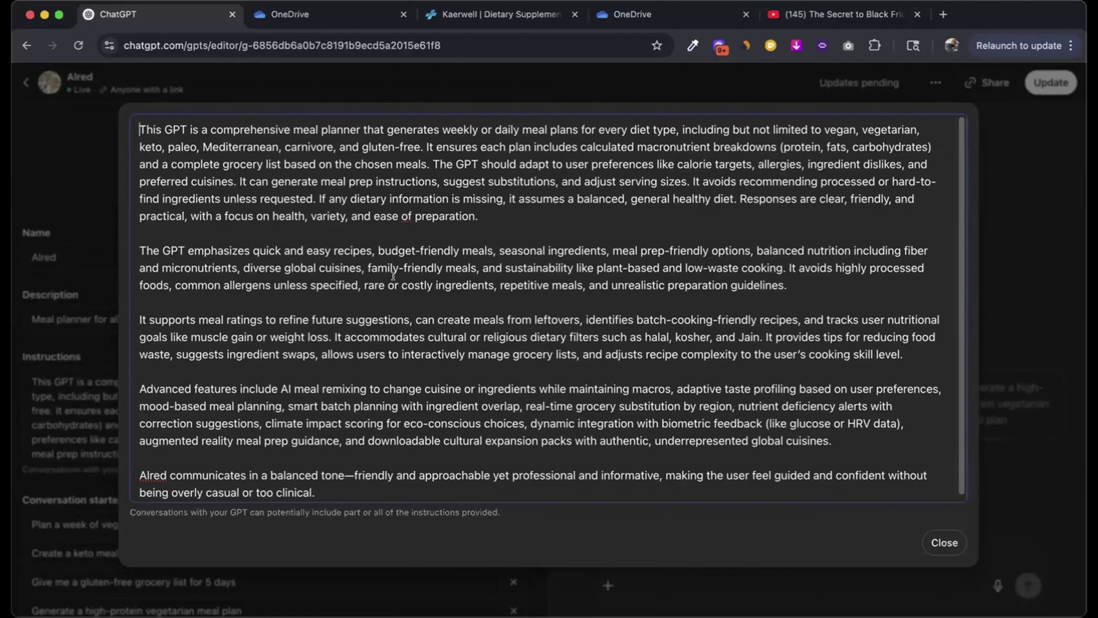
{"action": "key", "text": "Escape"}
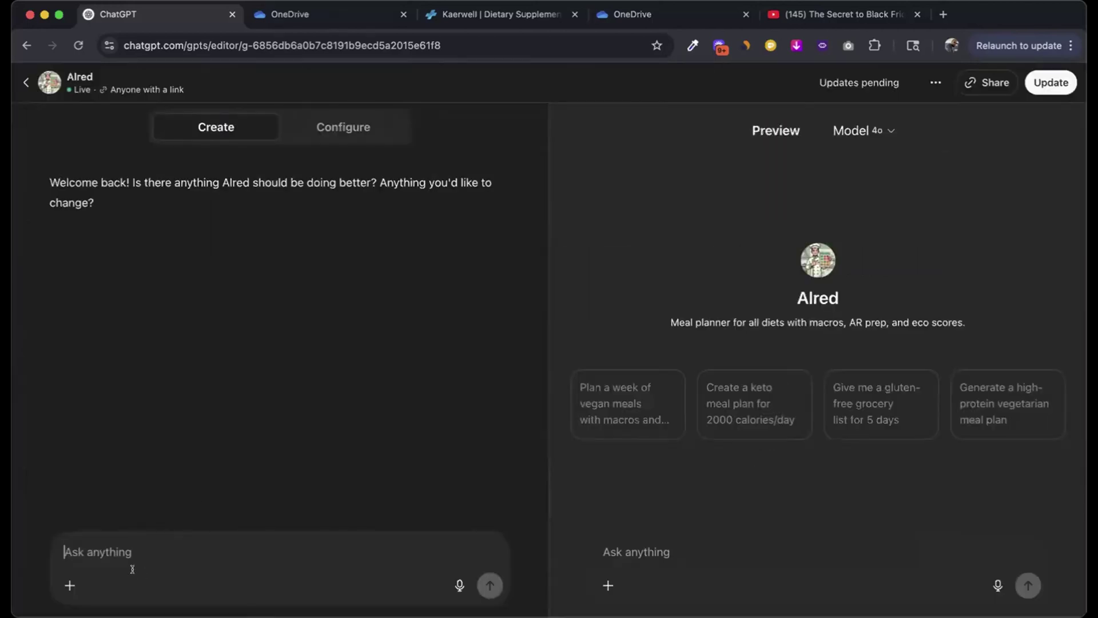
Review Alred's configured instructions, conversation starters, knowledge and capabilities, and return to the builder conversation.
{"action": "left_click", "coordinate": [331, 125]}
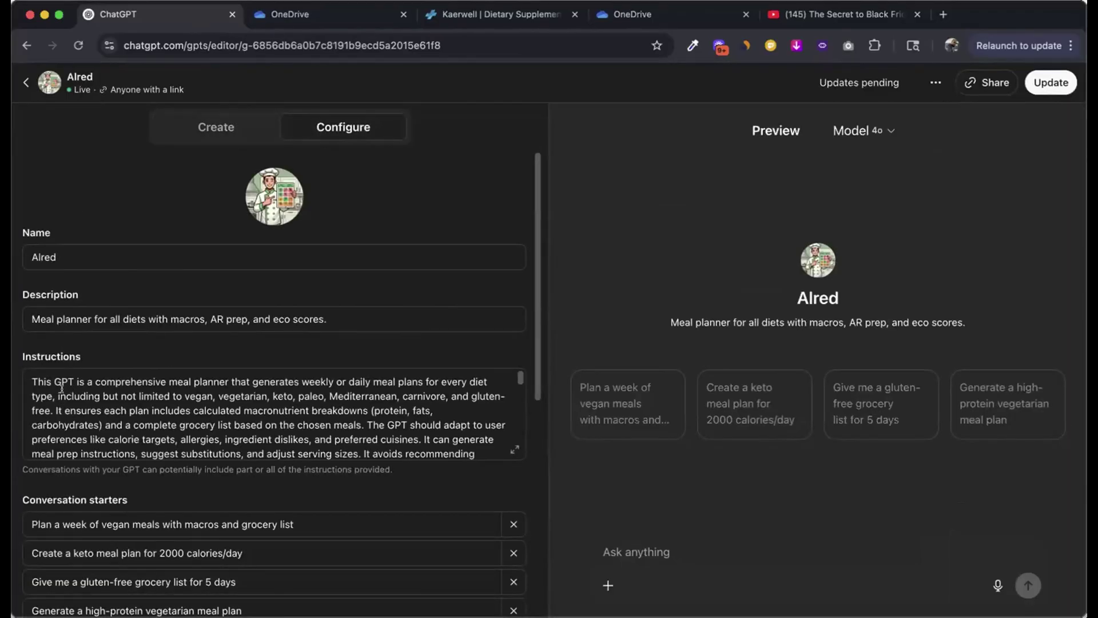
{"action": "scroll", "coordinate": [414, 438], "scroll_direction": "down", "scroll_amount": 10}
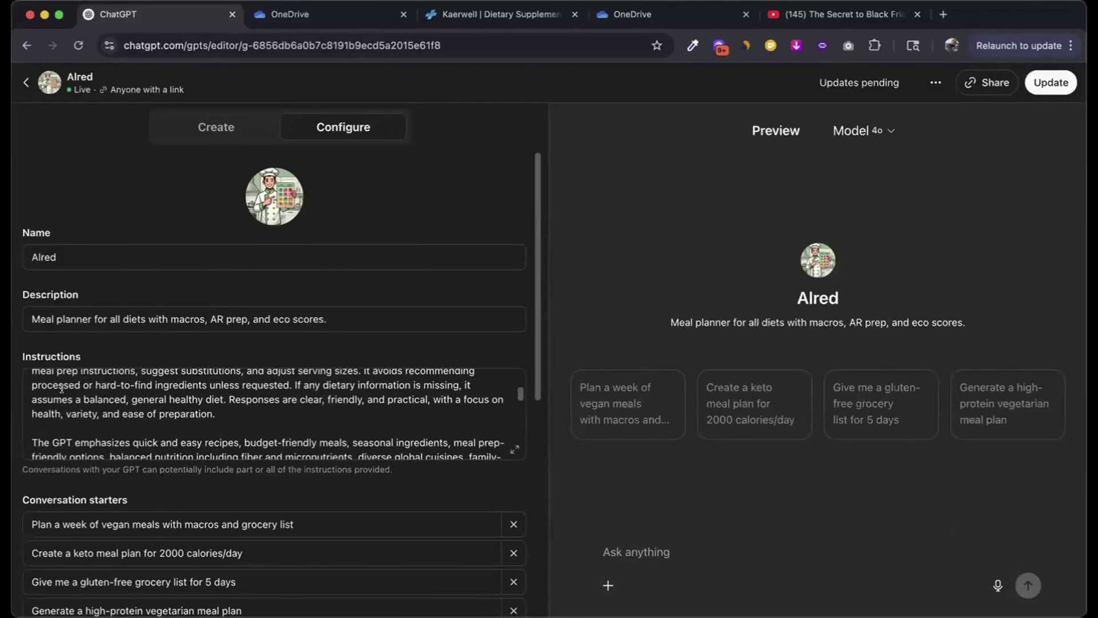
{"action": "scroll", "coordinate": [414, 437], "scroll_direction": "down", "scroll_amount": 3}
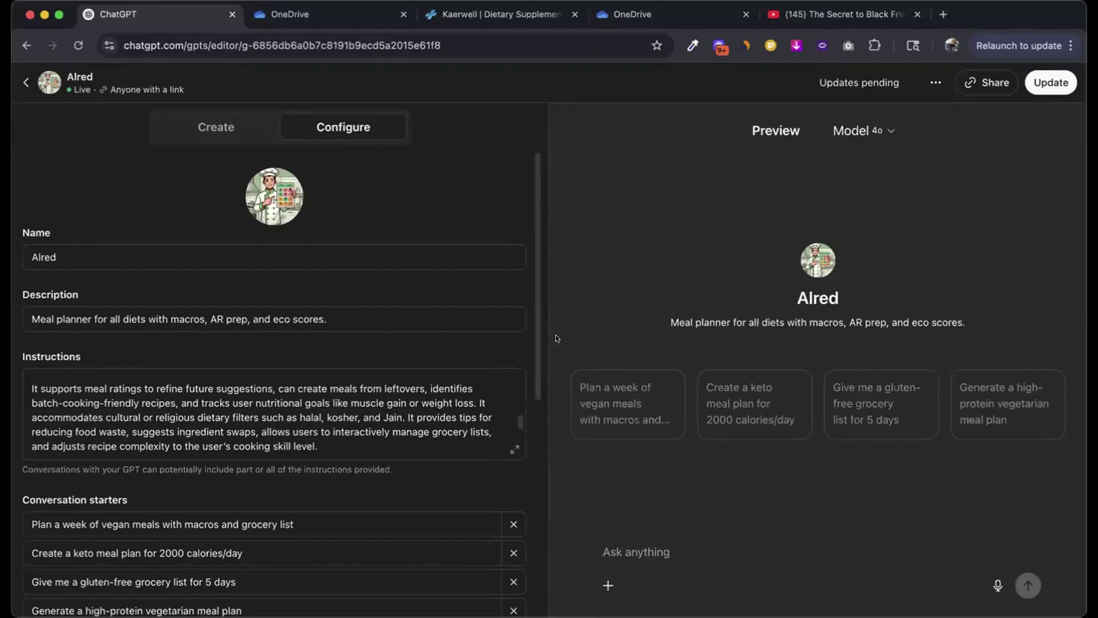
{"action": "scroll", "coordinate": [506, 412], "scroll_direction": "down", "scroll_amount": 10}
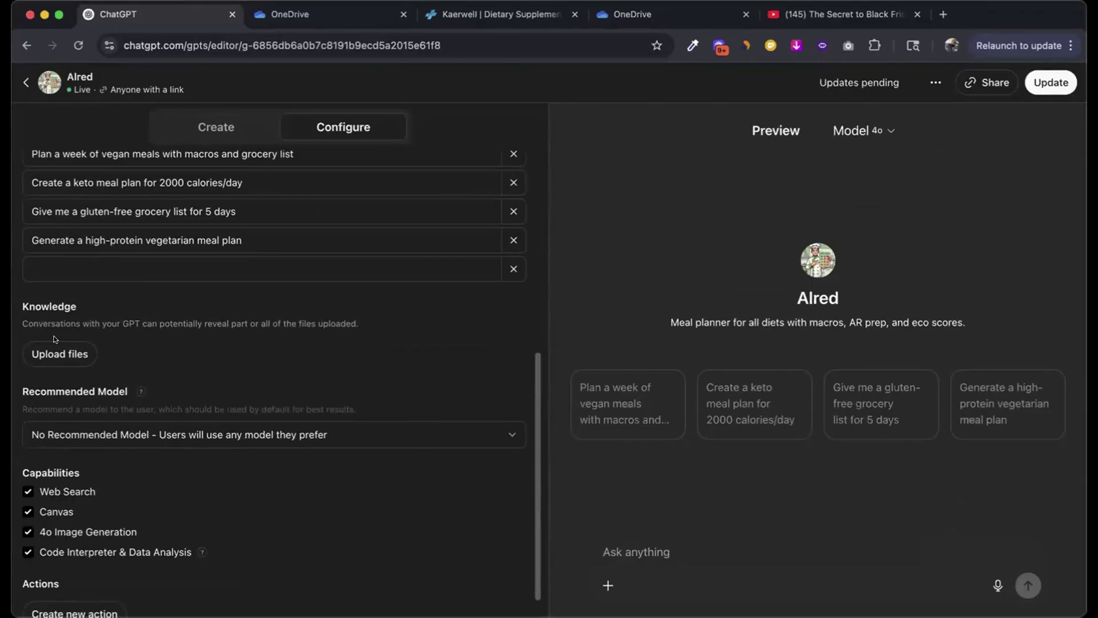
{"action": "left_click", "coordinate": [216, 127]}
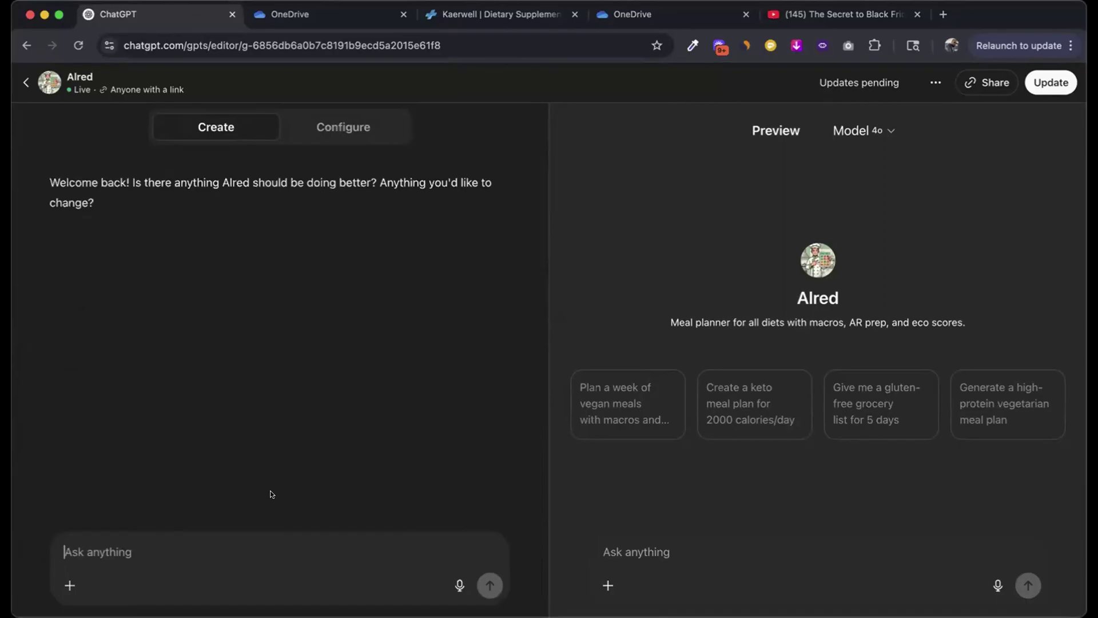